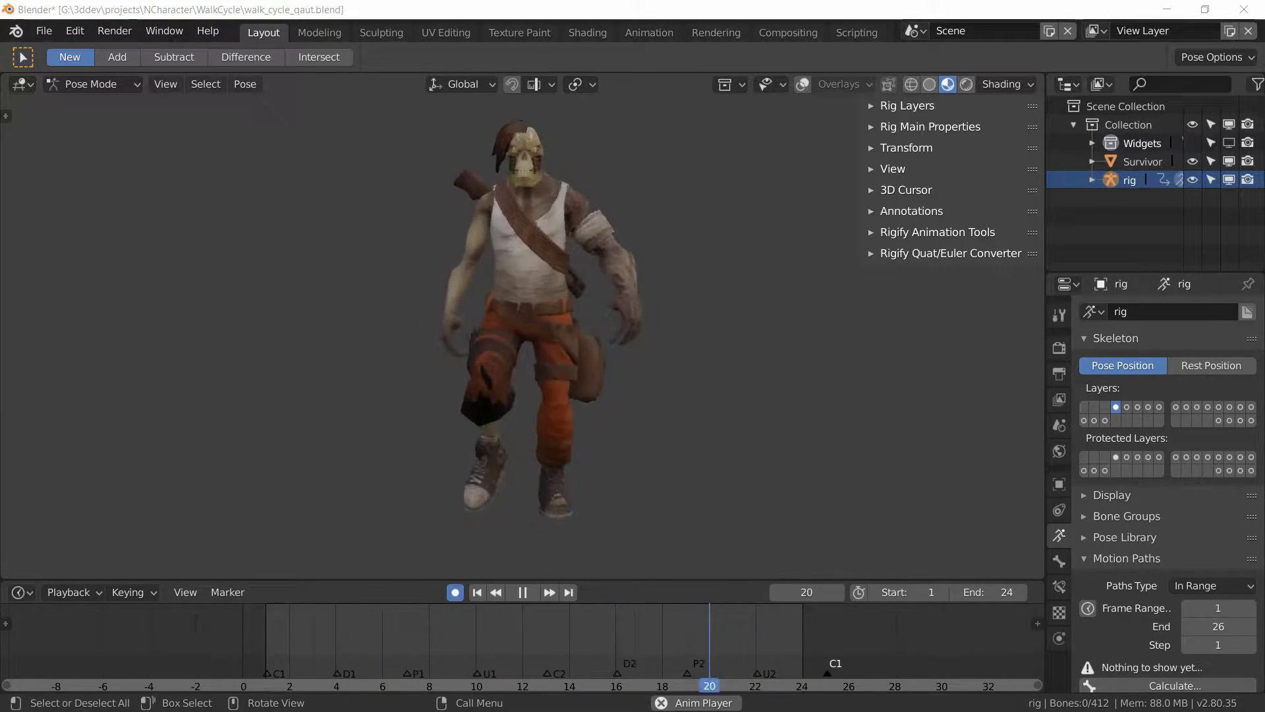
Step: Show the rig's transform values, leave rotation at XYZ Euler, and stop the walk-cycle playback
{"action": "left_click", "coordinate": [875, 149]}
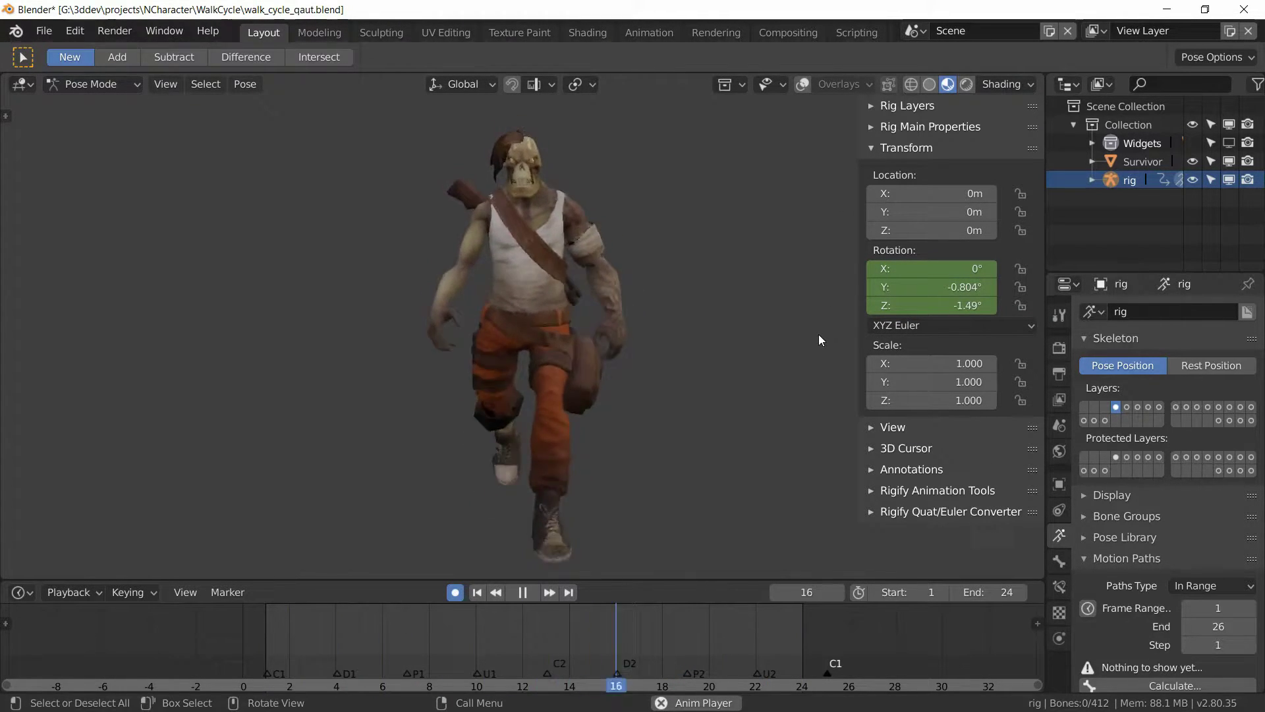
{"action": "left_click", "coordinate": [966, 327]}
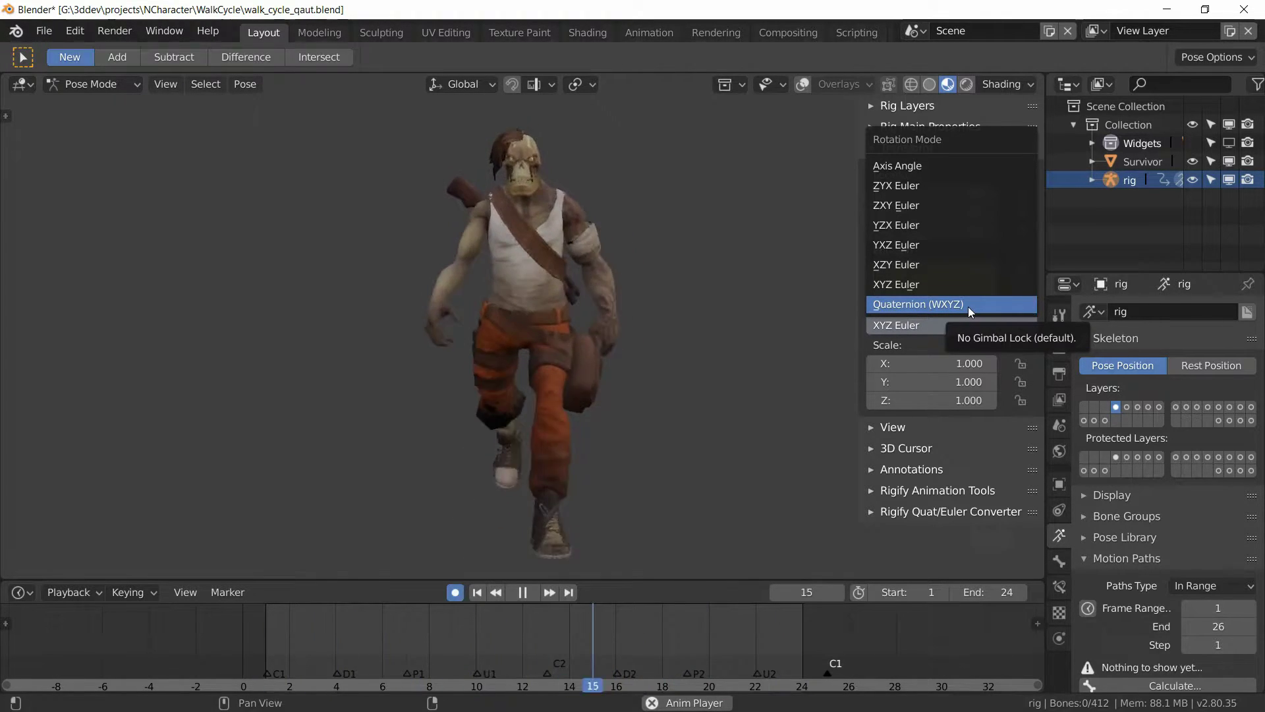
{"action": "key", "text": "Escape"}
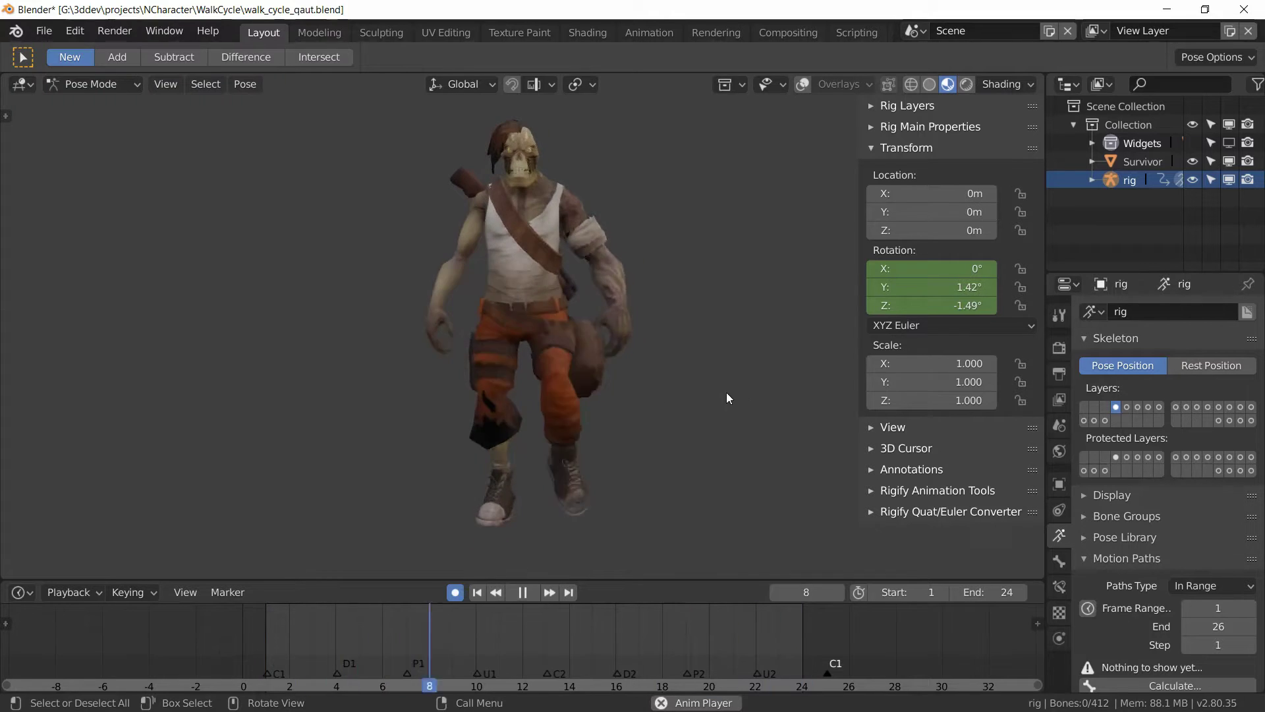
{"action": "key", "text": "space"}
Step: Return to frame 1, turn on viewport overlays and put the rig in Pose Mode
{"action": "left_click", "coordinate": [272, 633]}
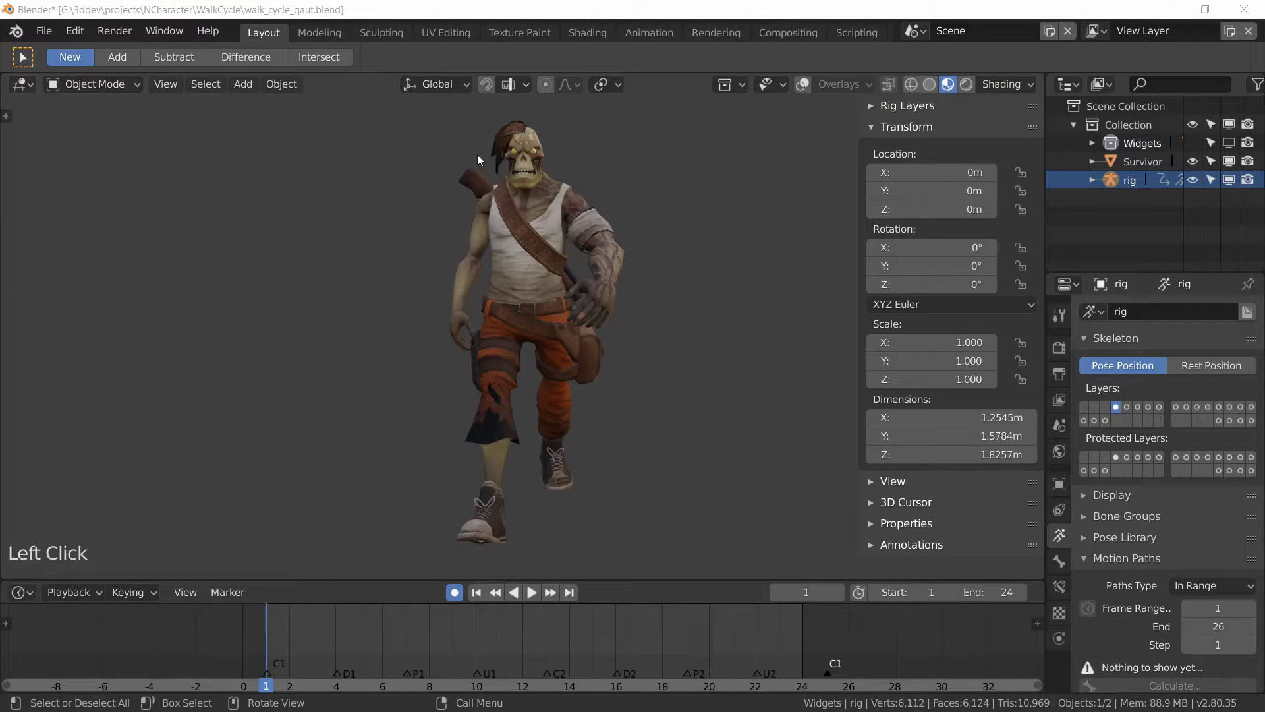
{"action": "left_click", "coordinate": [804, 87]}
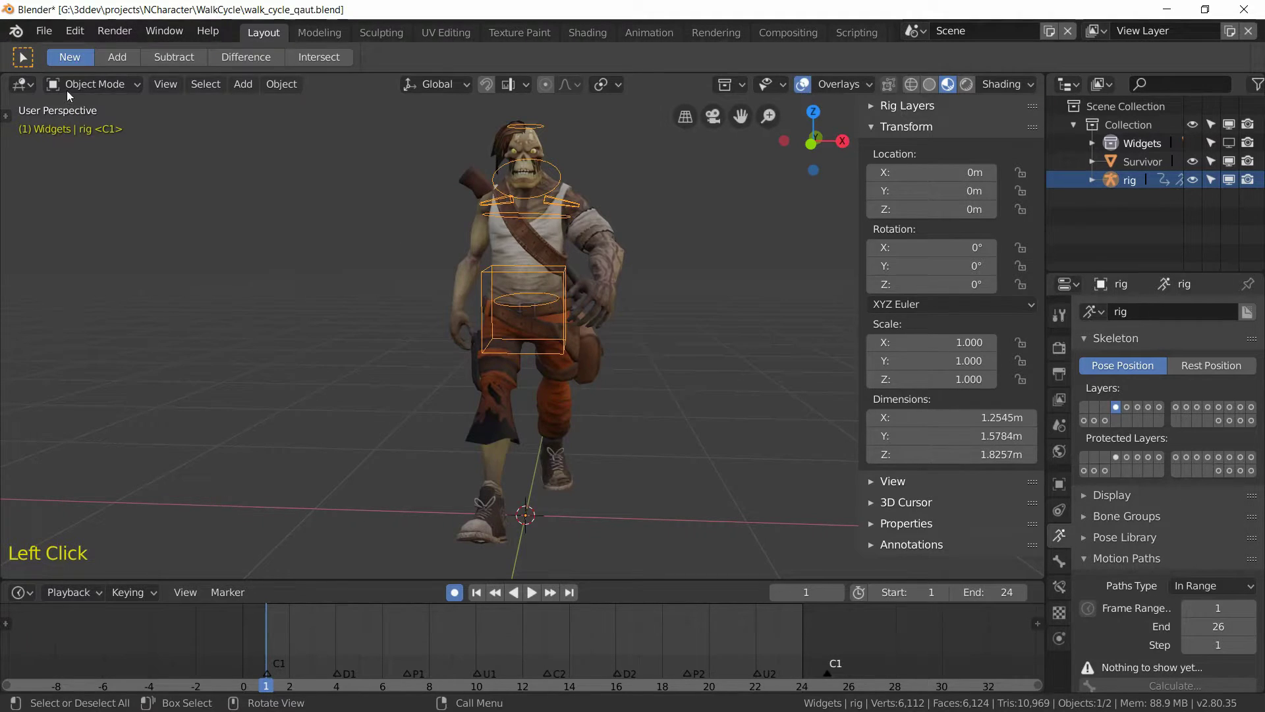
{"action": "left_click", "coordinate": [92, 84]}
{"action": "left_click", "coordinate": [106, 143]}
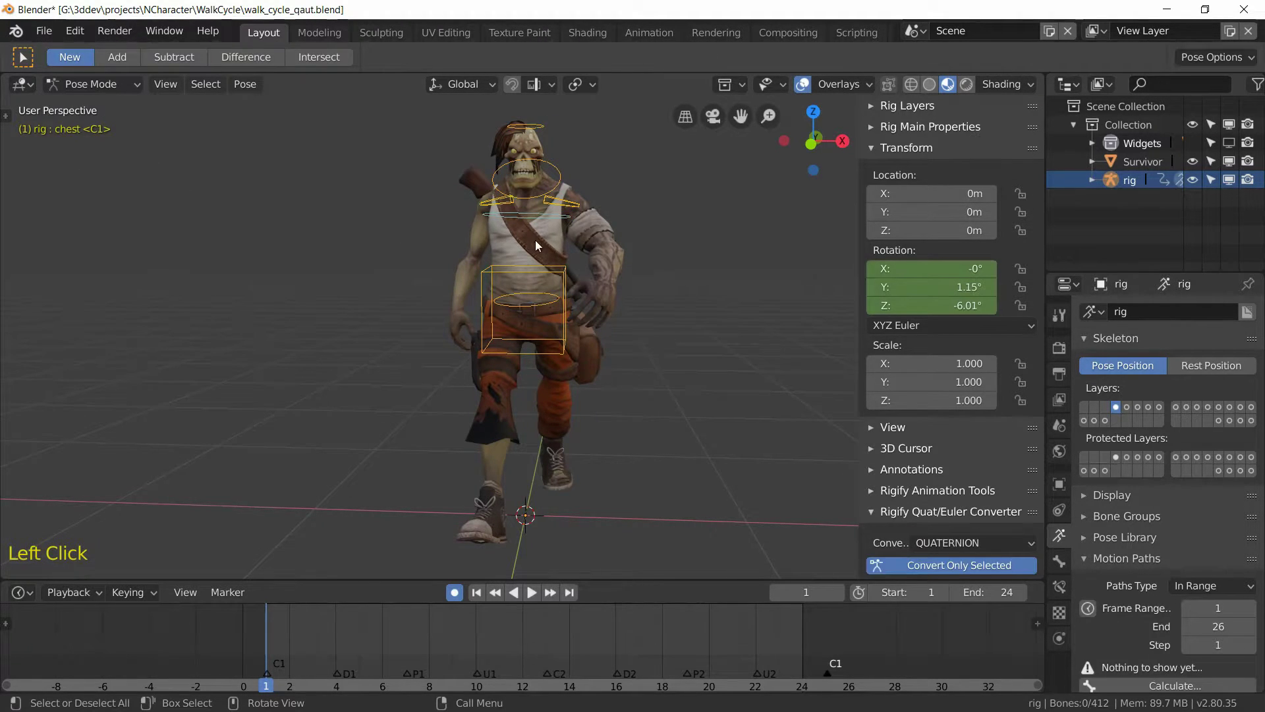
Step: Select the chest control and open the Quat/Euler Converter's Convert to list
{"action": "left_click", "coordinate": [532, 215]}
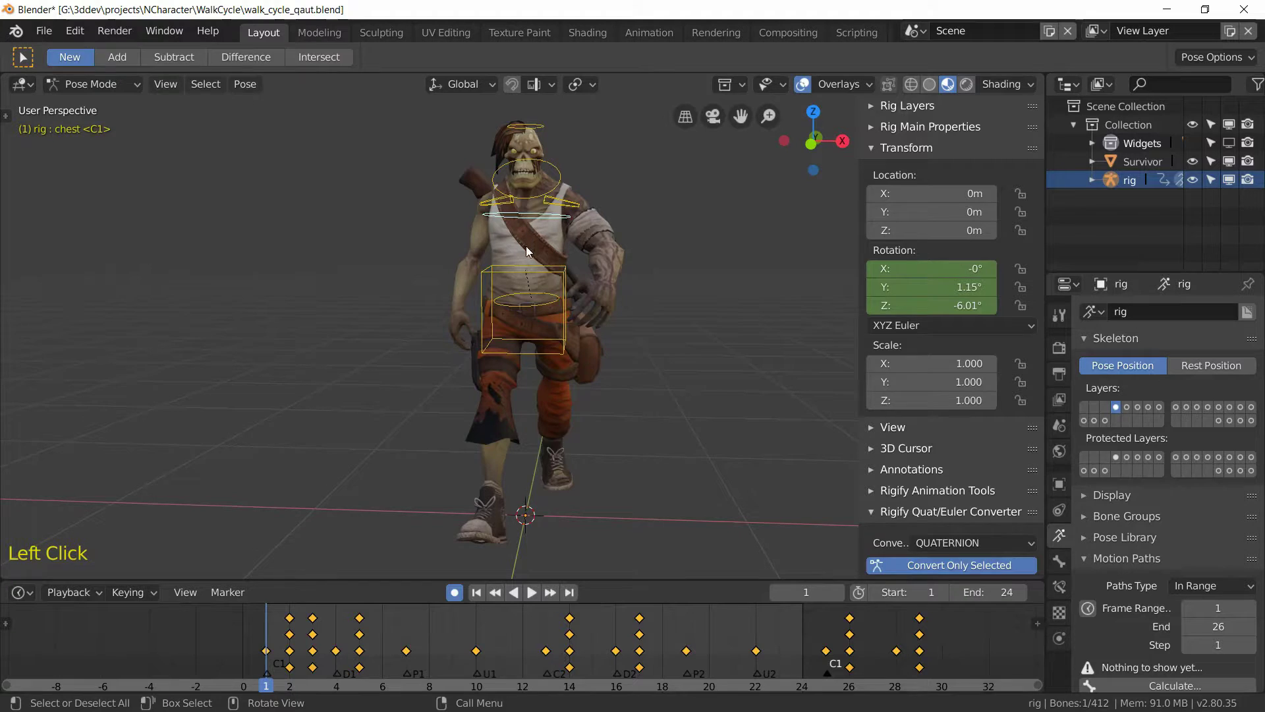
{"action": "scroll", "coordinate": [864, 442], "scroll_direction": "down", "scroll_amount": 2}
{"action": "key", "text": "r"}
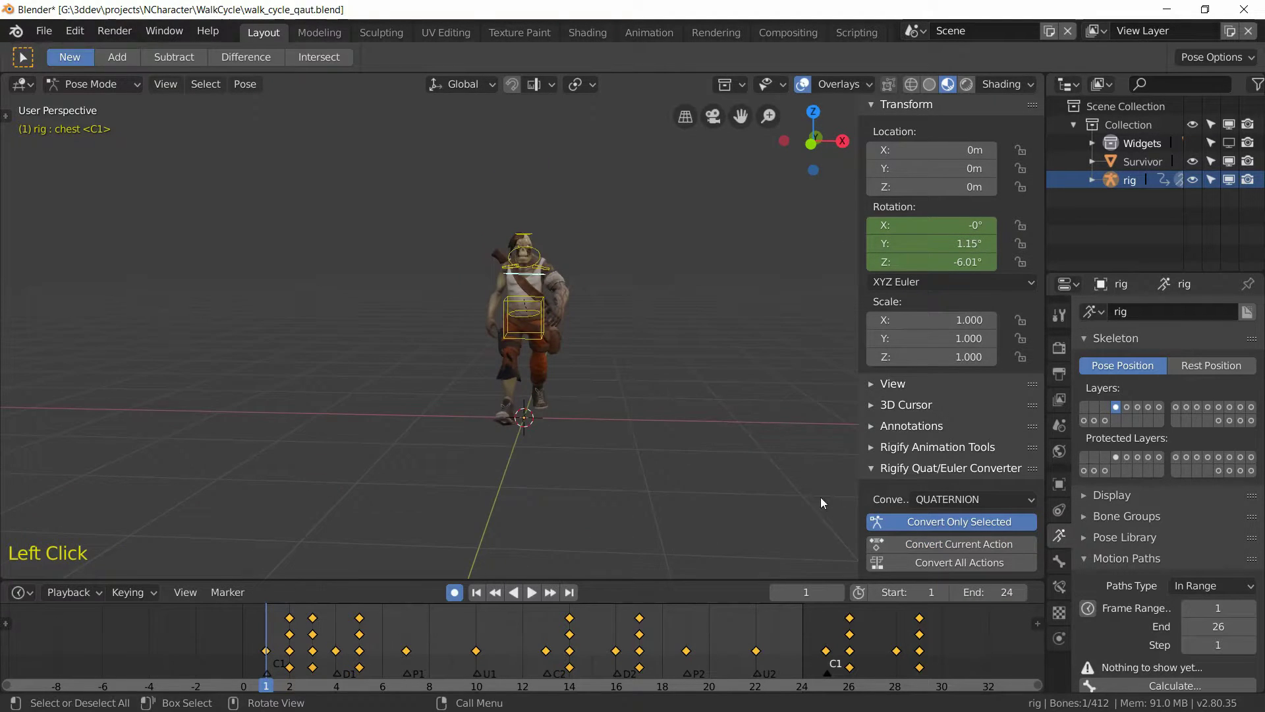
{"action": "right_click", "coordinate": [726, 418]}
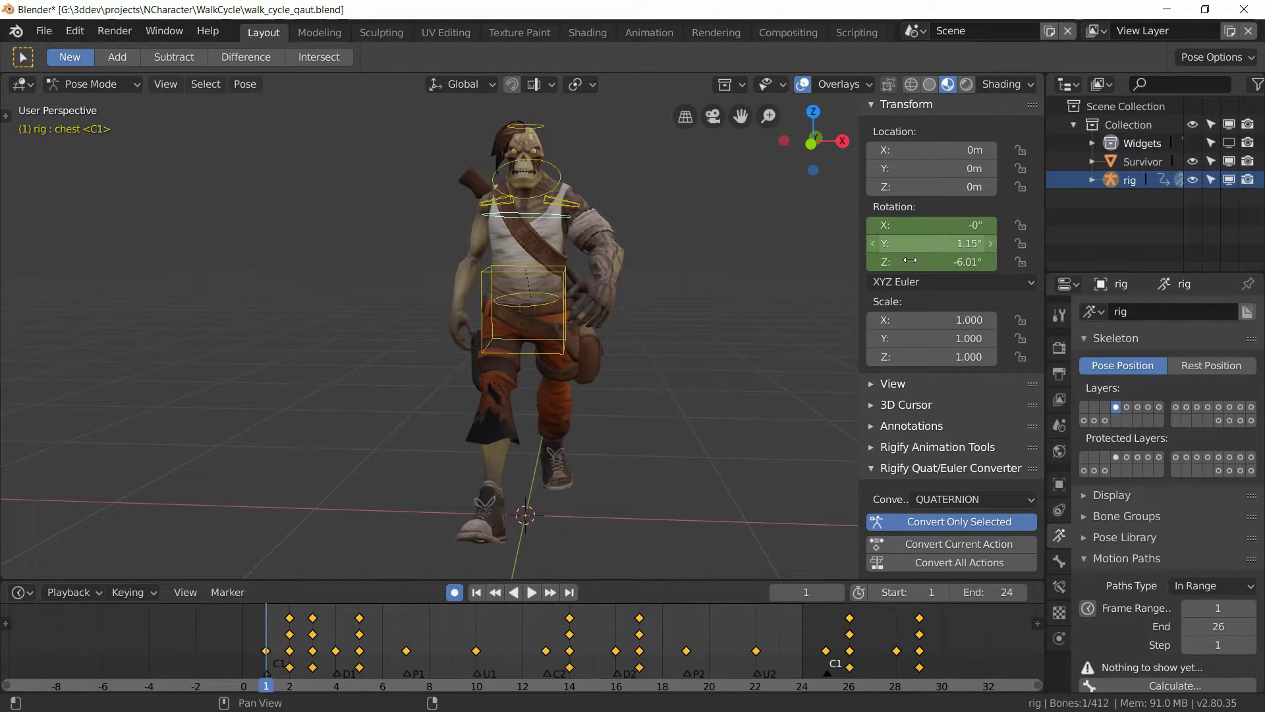
{"action": "left_click", "coordinate": [916, 281]}
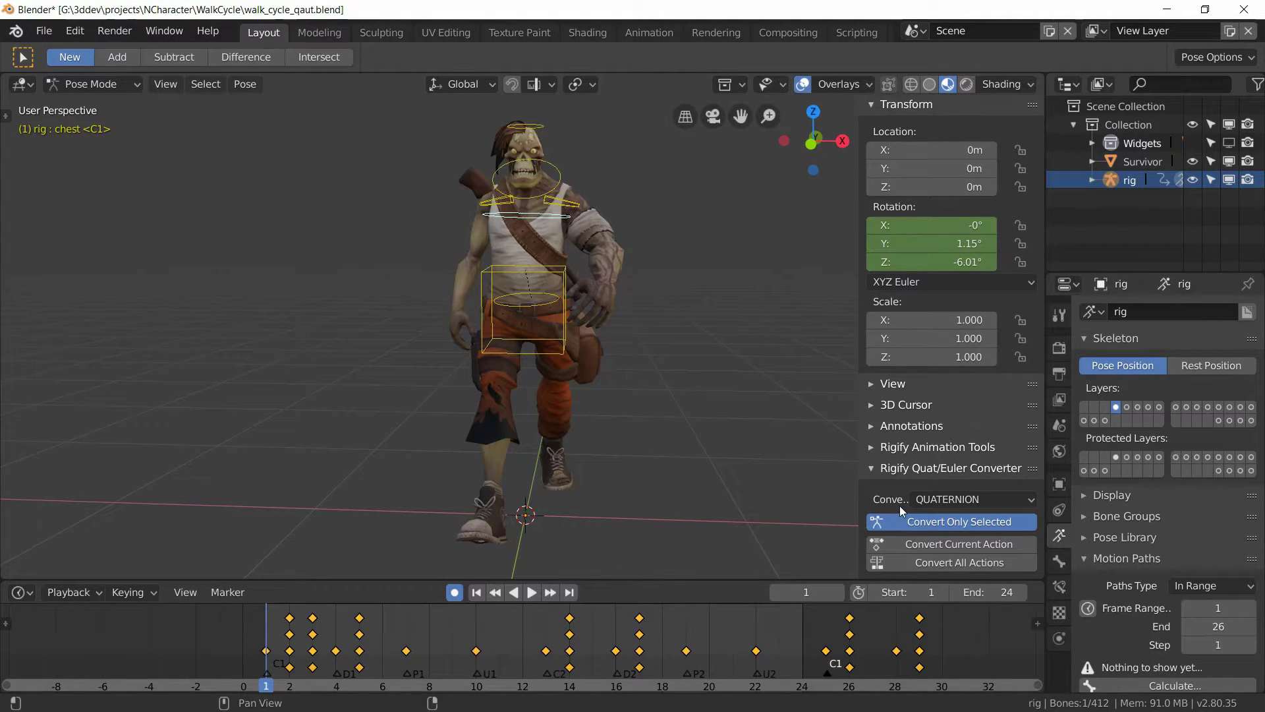
Step: Convert the chest's current action to QUATERNION and view its W, X, Y, Z curves in Animation
{"action": "left_click", "coordinate": [948, 502]}
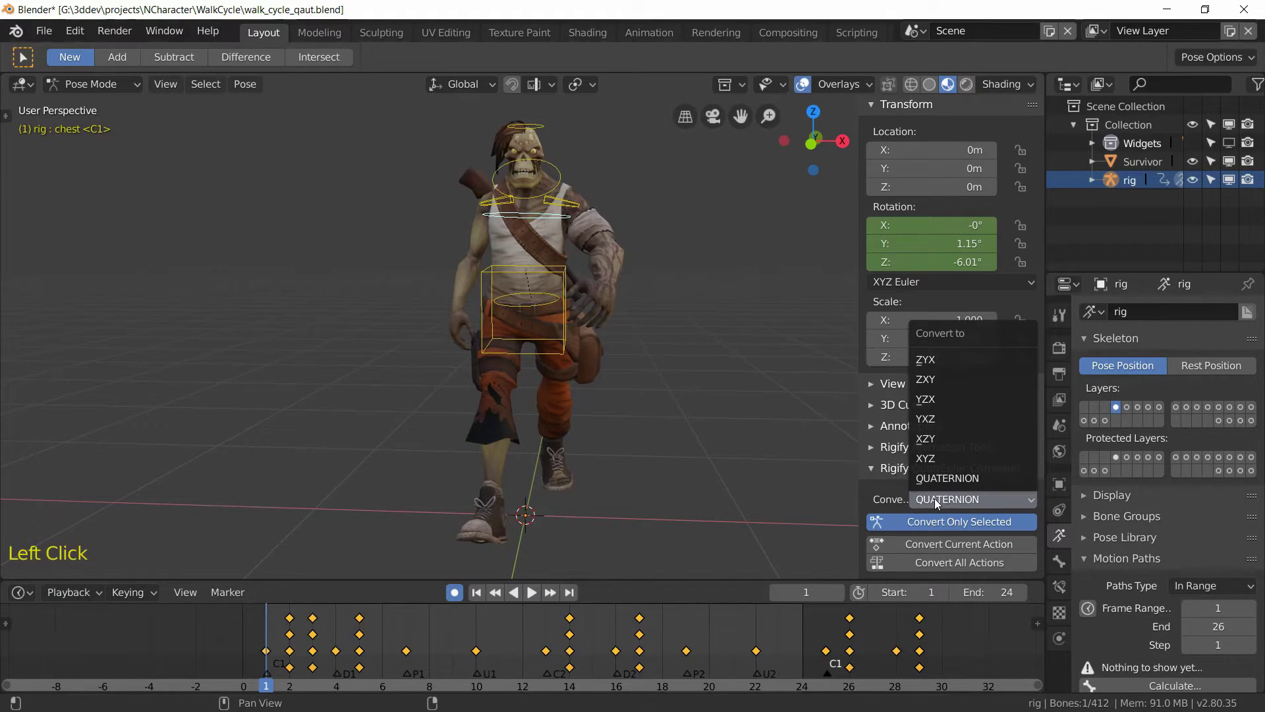
{"action": "left_click_drag", "start_coordinate": [860, 489], "coordinate": [778, 488]}
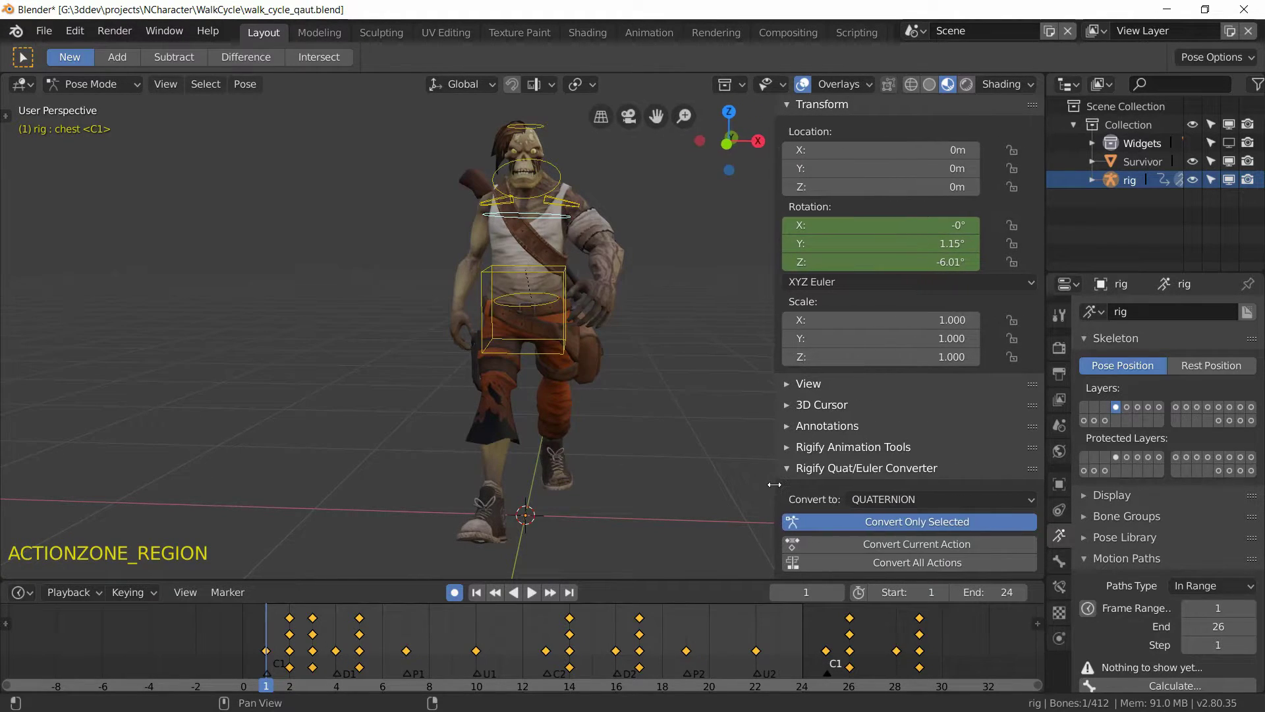
{"action": "left_click", "coordinate": [921, 543]}
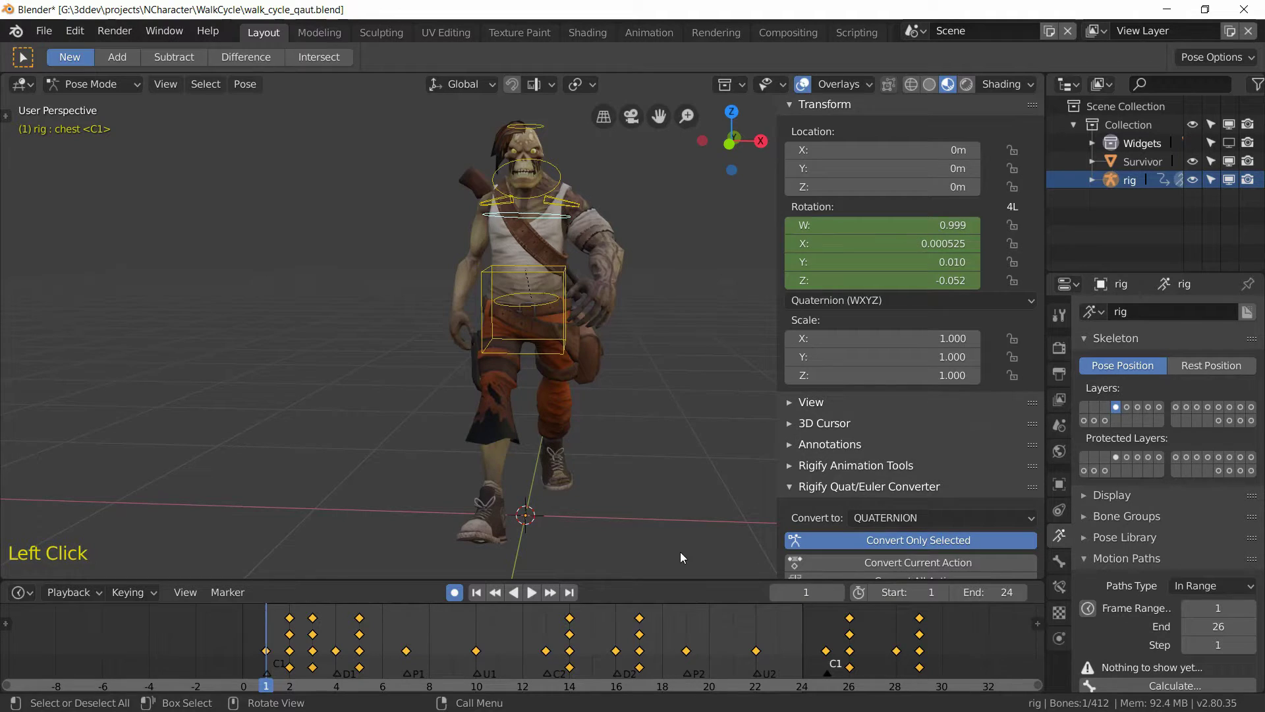
{"action": "left_click", "coordinate": [632, 32]}
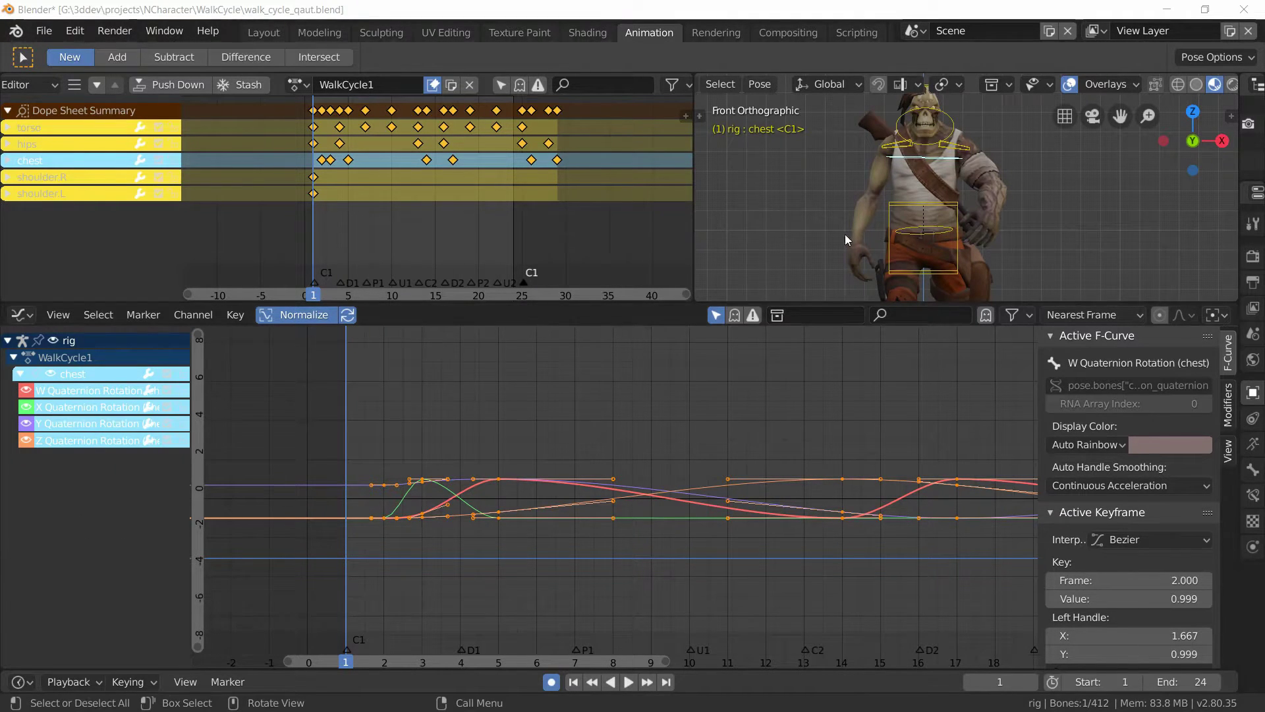
Step: Play the walk cycle, inspect the chest's Y Quaternion key at frame 2, then stop at frame 1
{"action": "left_click", "coordinate": [752, 213]}
{"action": "key", "text": "space"}
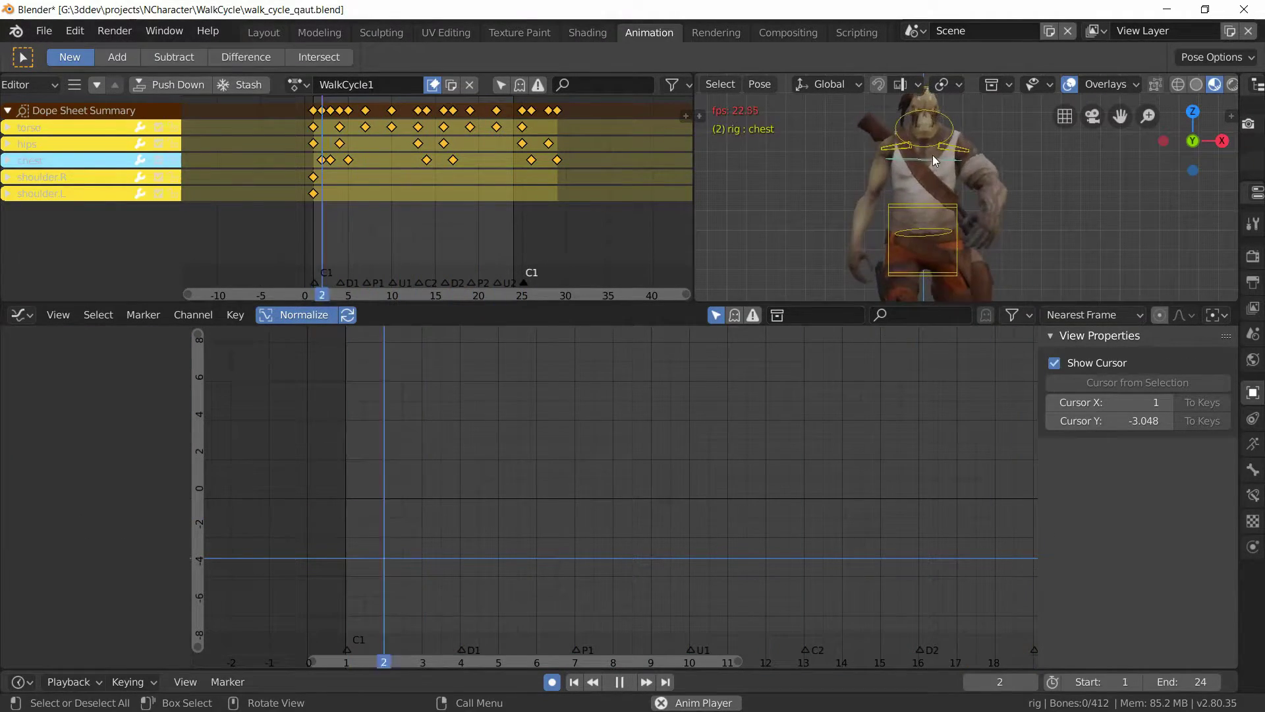
{"action": "left_click", "coordinate": [932, 155]}
{"action": "left_click", "coordinate": [931, 162]}
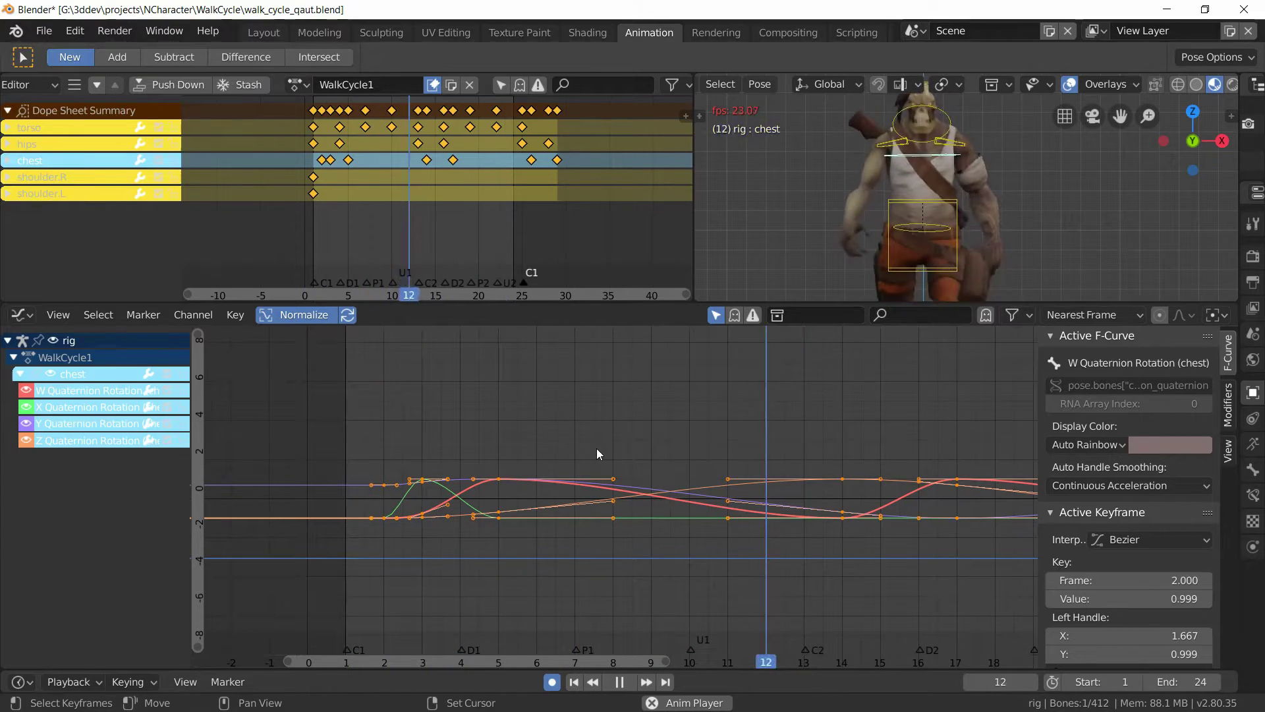
{"action": "left_click", "coordinate": [388, 484]}
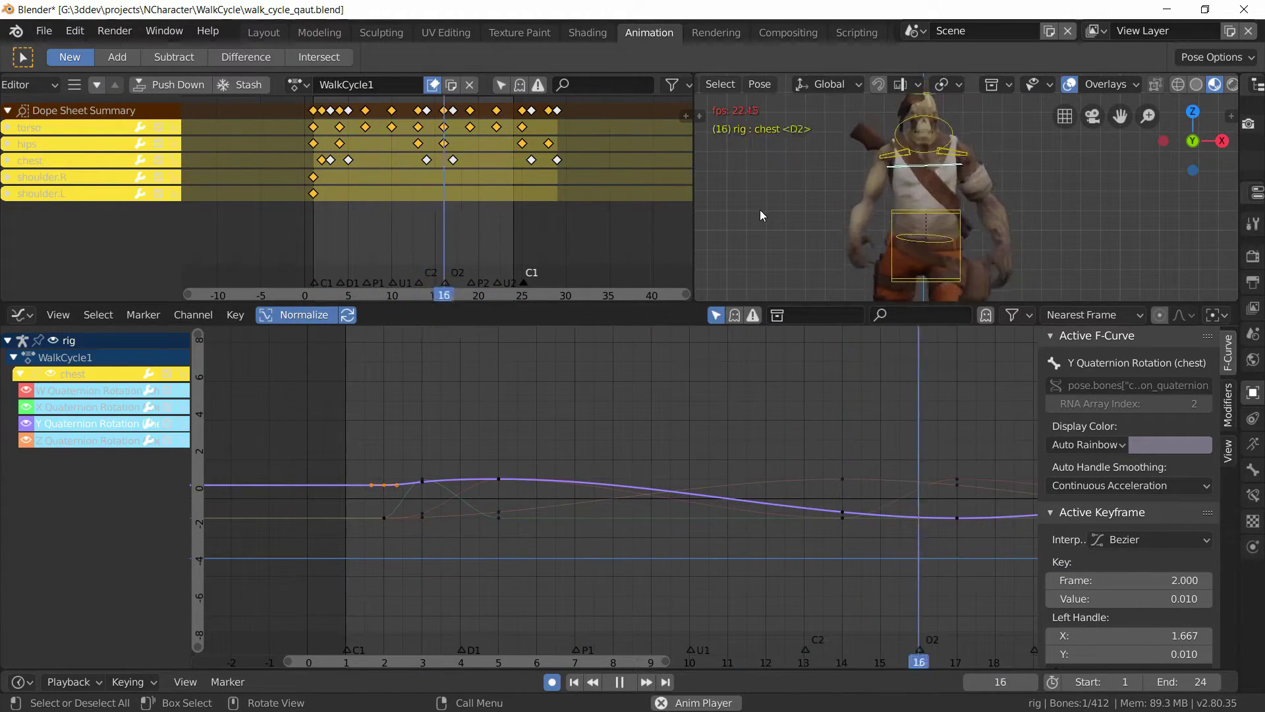
{"action": "key", "text": "Escape"}
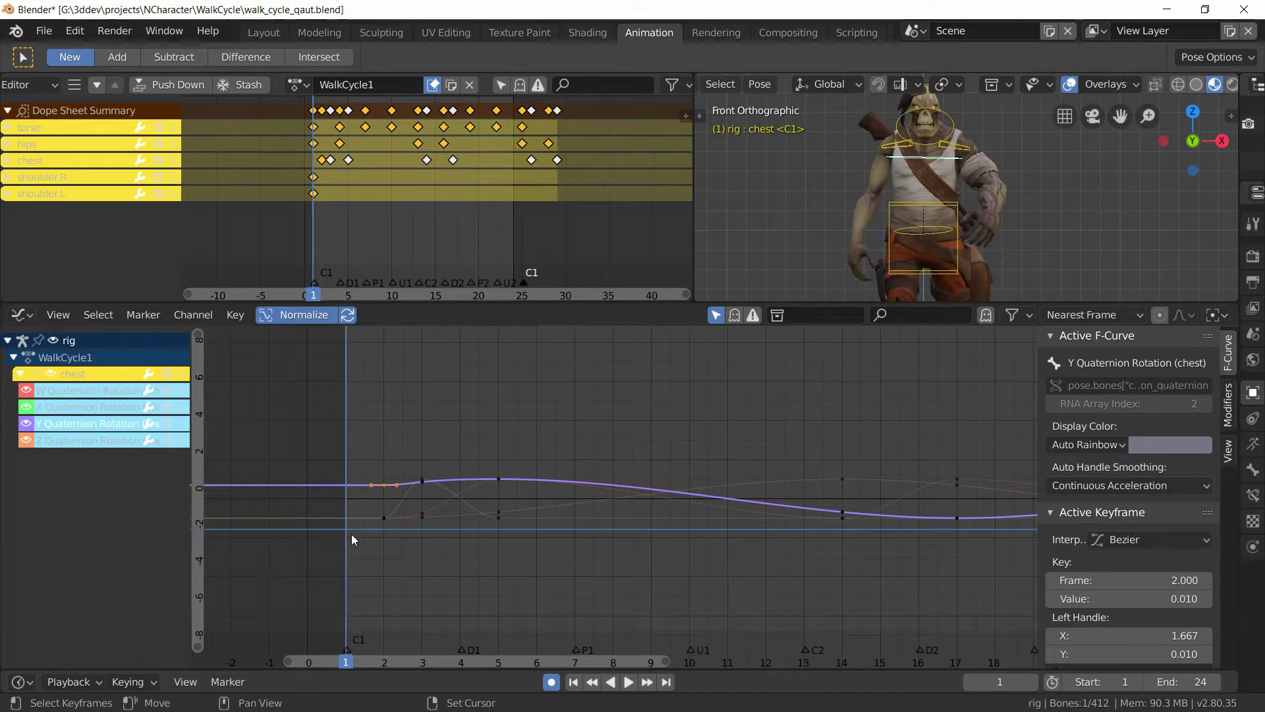
Step: Back in the Layout workspace, select the rig and put it in Pose Mode
{"action": "left_click", "coordinate": [251, 35]}
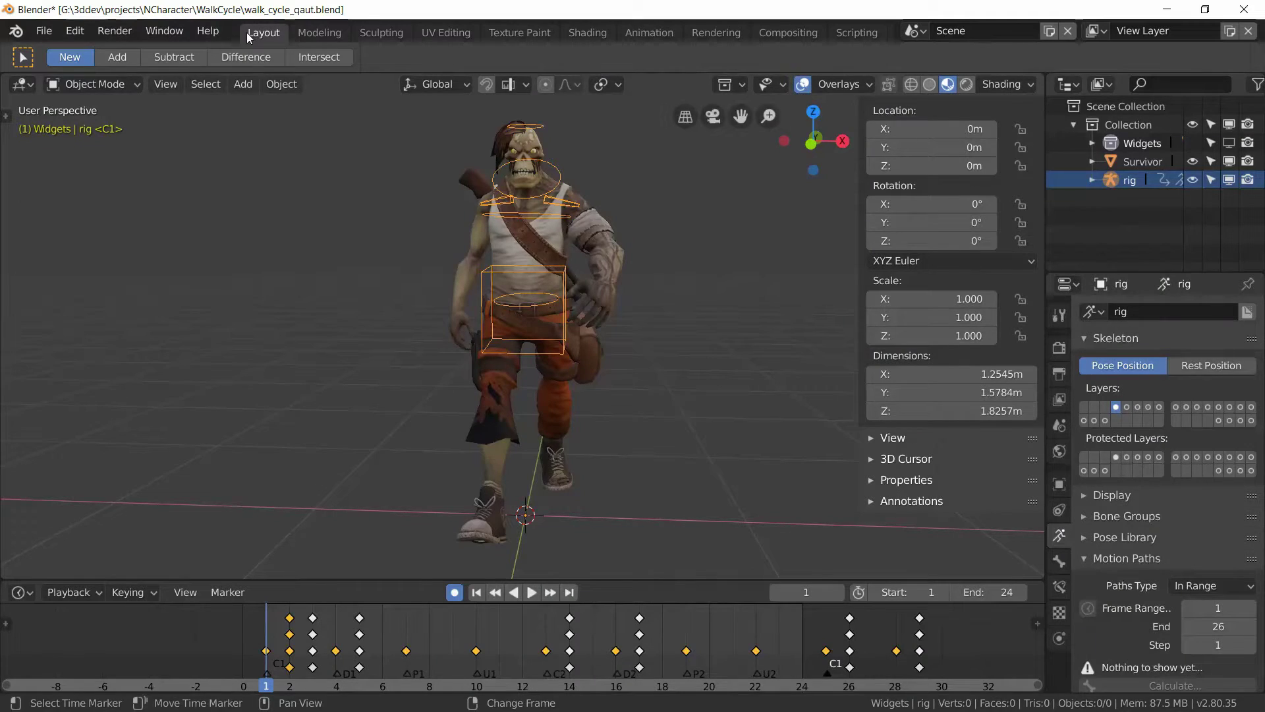
{"action": "left_click", "coordinate": [518, 217]}
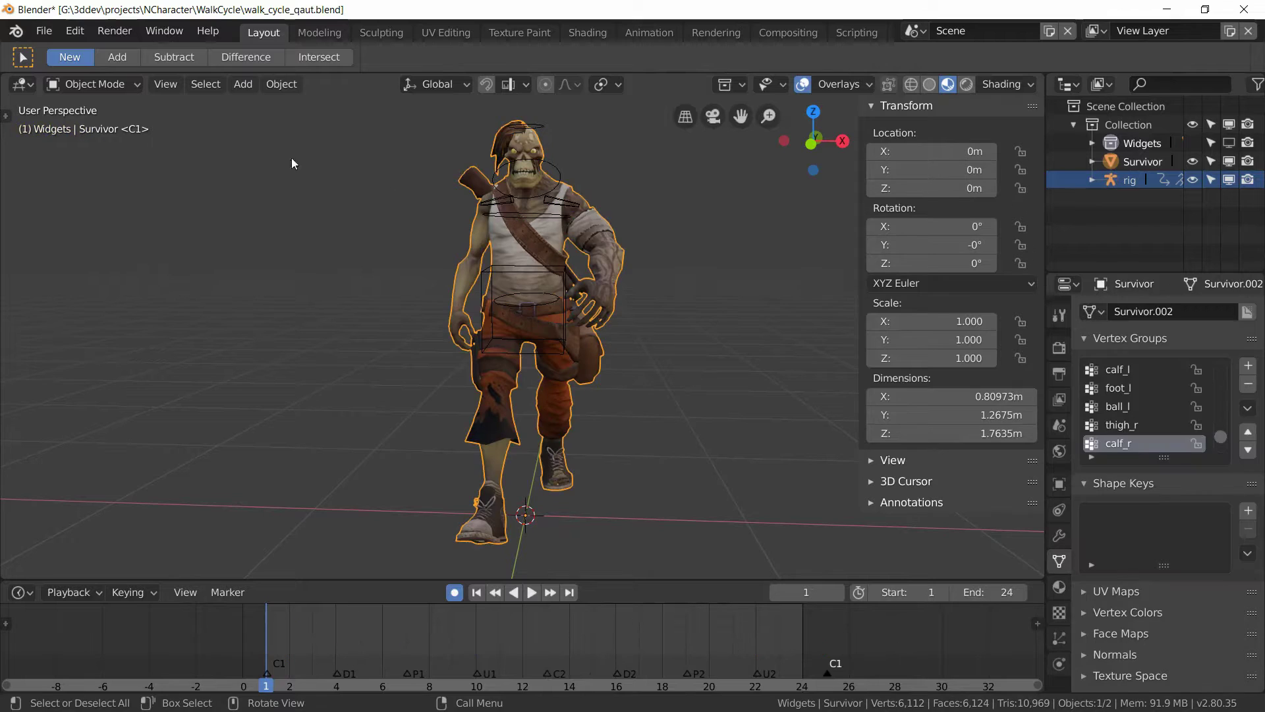
{"action": "left_click", "coordinate": [111, 85]}
{"action": "left_click", "coordinate": [528, 209]}
{"action": "left_click", "coordinate": [80, 84]}
{"action": "left_click", "coordinate": [88, 144]}
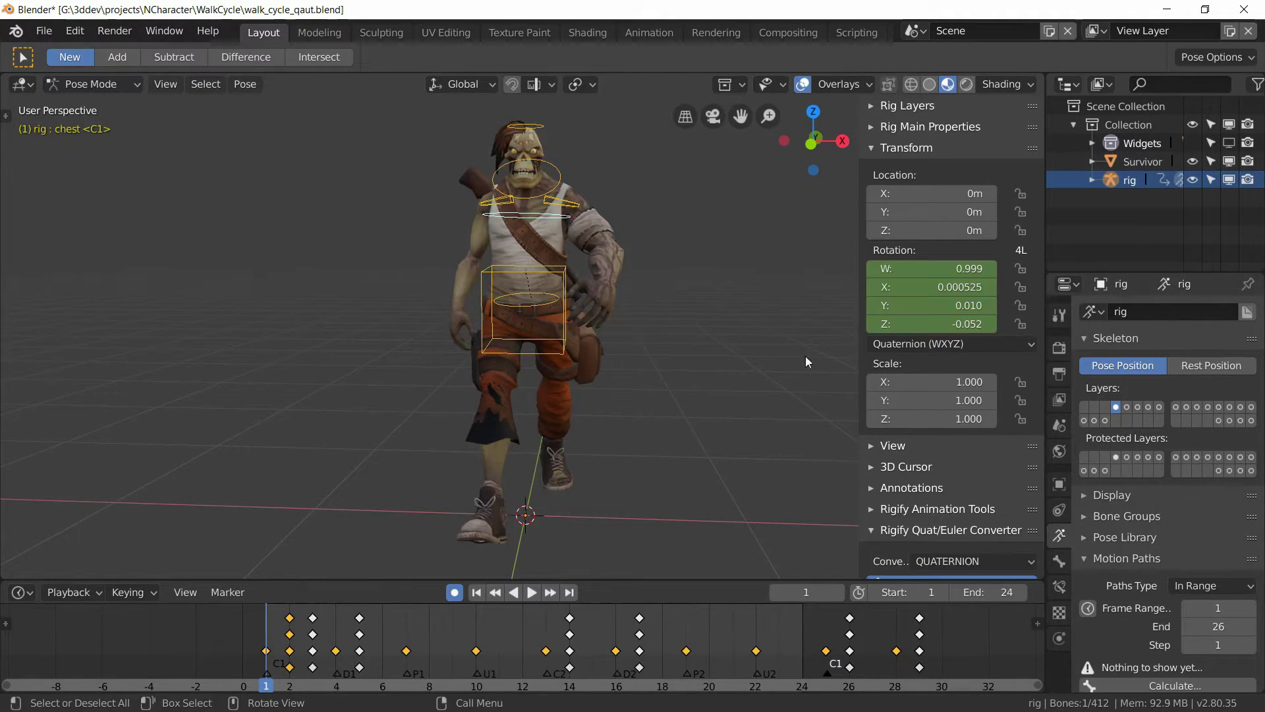
Step: Convert the chest's current action back to XYZ Euler and save the blend file
{"action": "scroll", "coordinate": [952, 428], "scroll_direction": "down", "scroll_amount": 3}
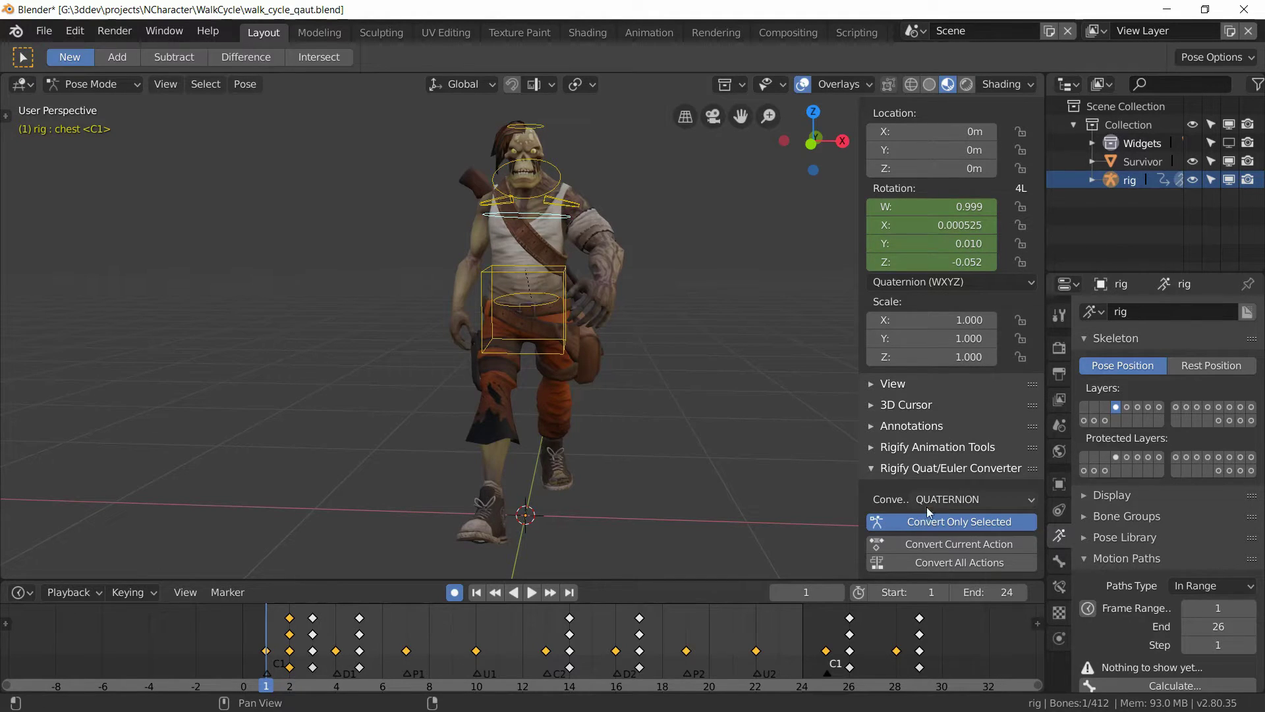
{"action": "left_click", "coordinate": [928, 505]}
{"action": "left_click", "coordinate": [932, 455]}
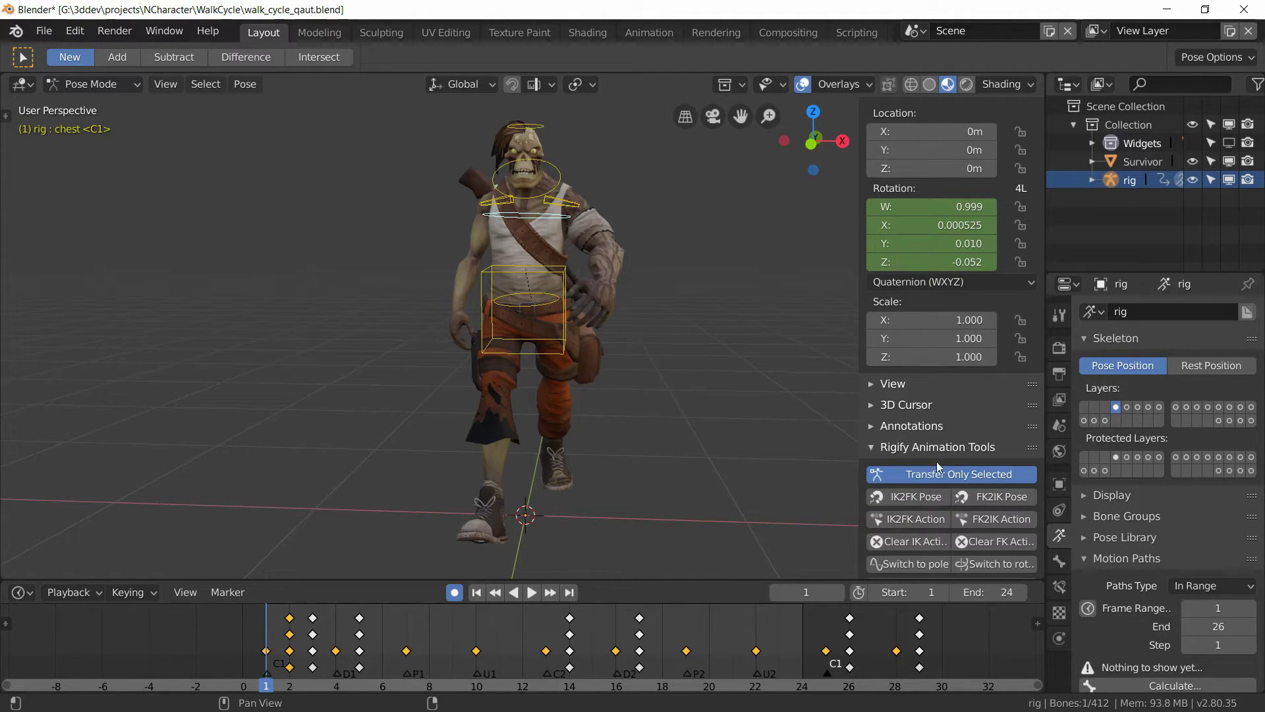
{"action": "left_click", "coordinate": [939, 456]}
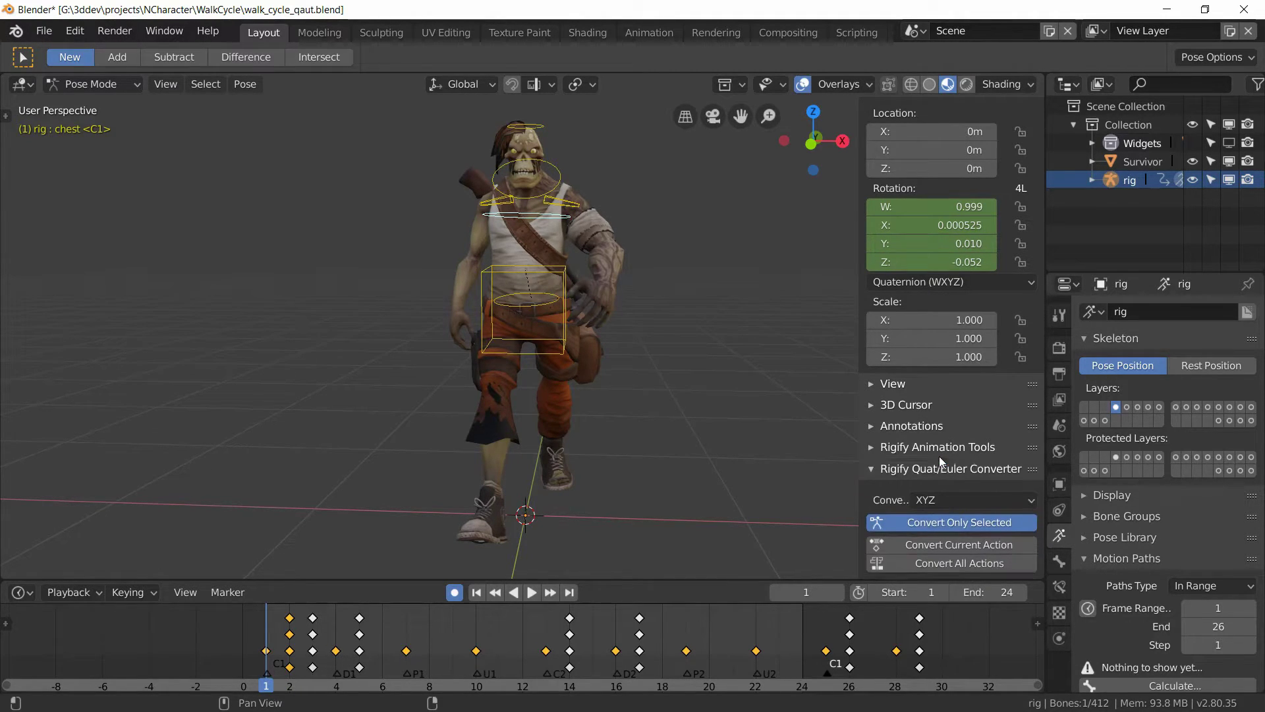
{"action": "left_click", "coordinate": [916, 544]}
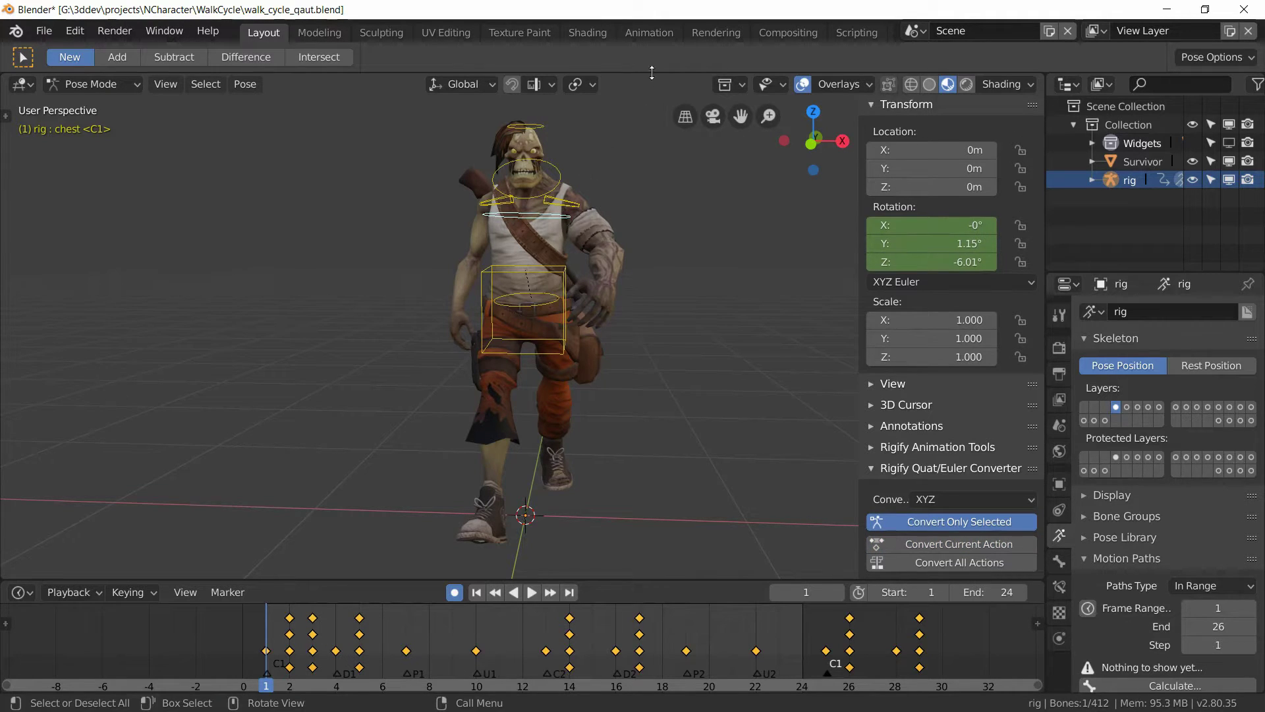
{"action": "key", "text": "ctrl+s"}
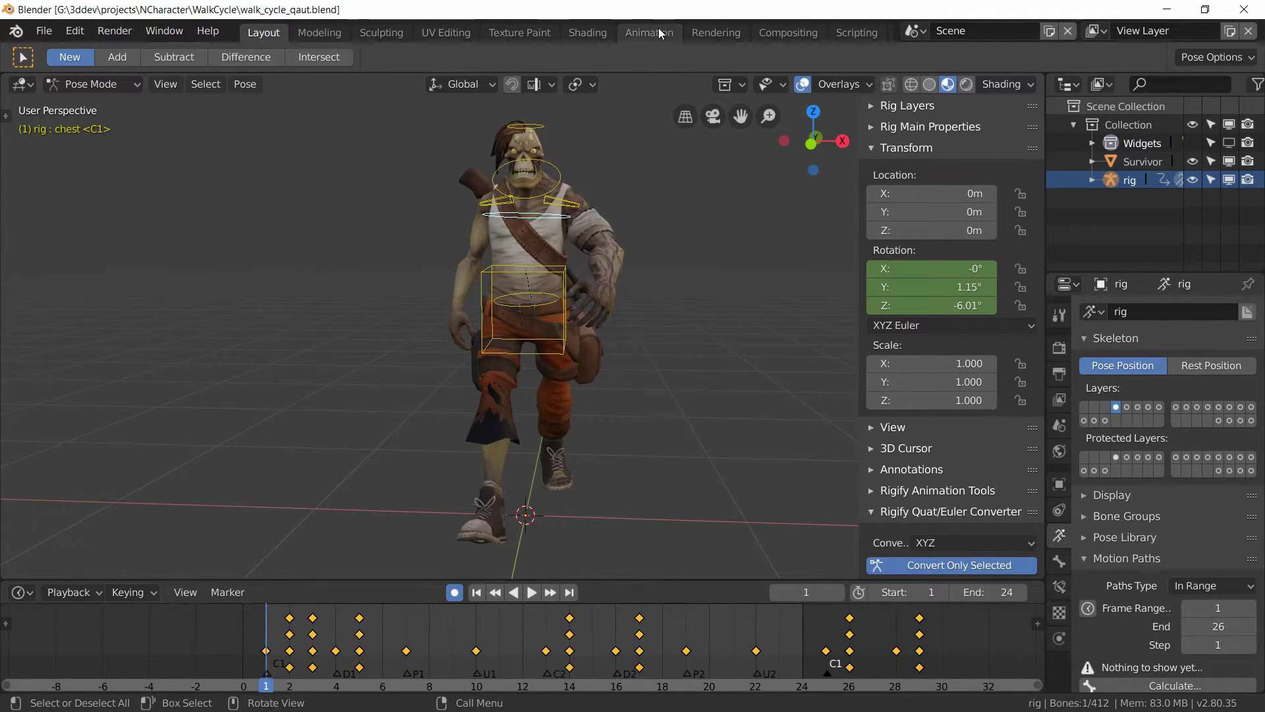
Step: In the Animation workspace, turn off Normalize and frame the chest's X, Y, Z Euler curves
{"action": "left_click", "coordinate": [649, 32]}
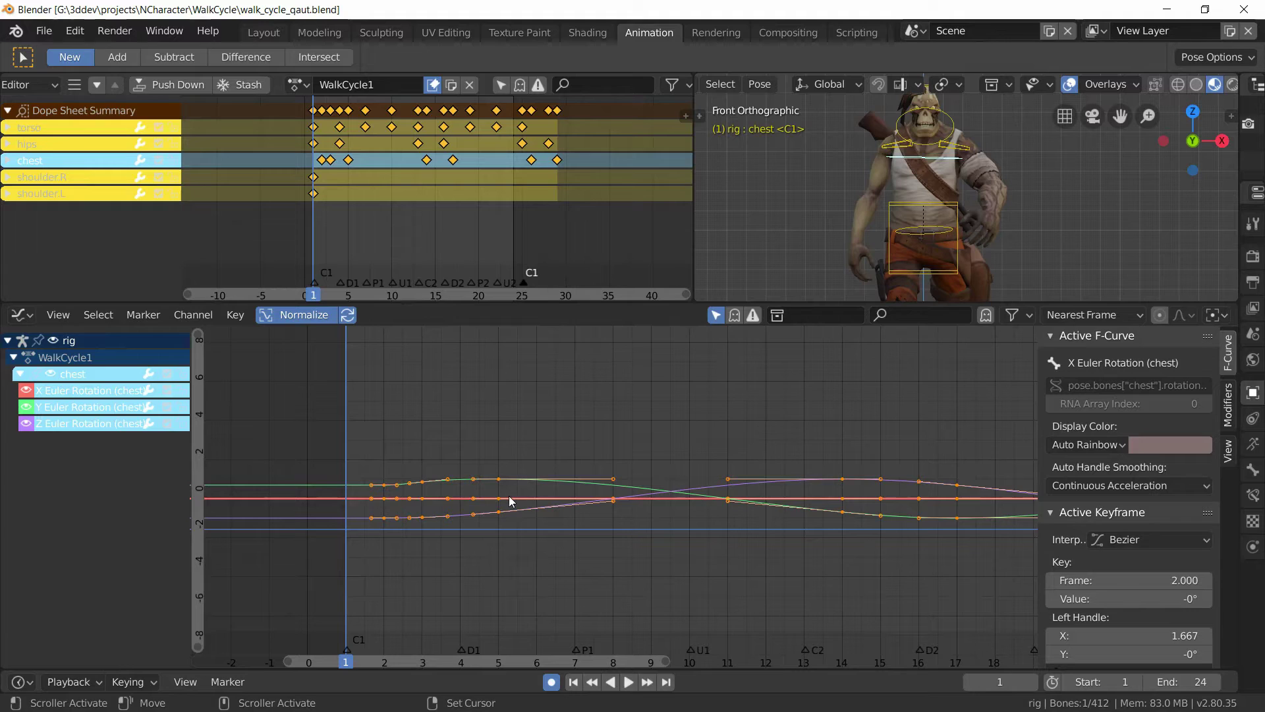
{"action": "left_click", "coordinate": [300, 316]}
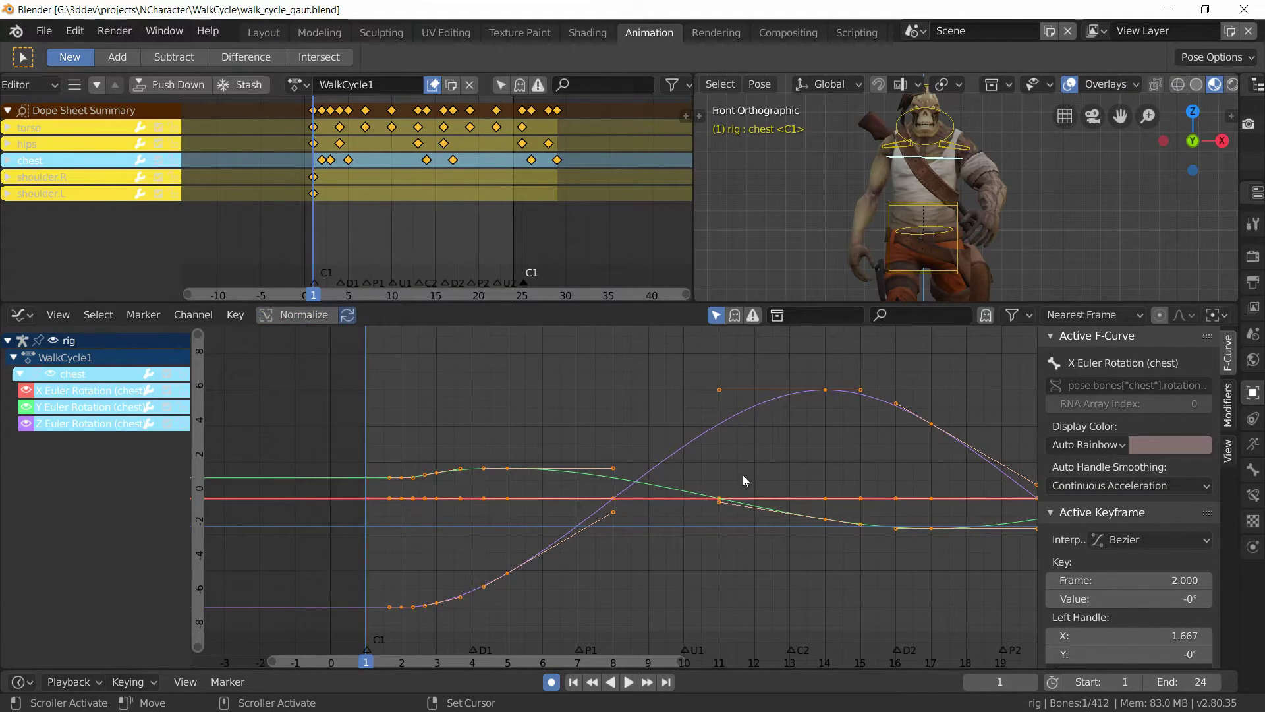
{"action": "middle_click_drag", "start_coordinate": [742, 474], "coordinate": [719, 473], "text": "ctrl"}
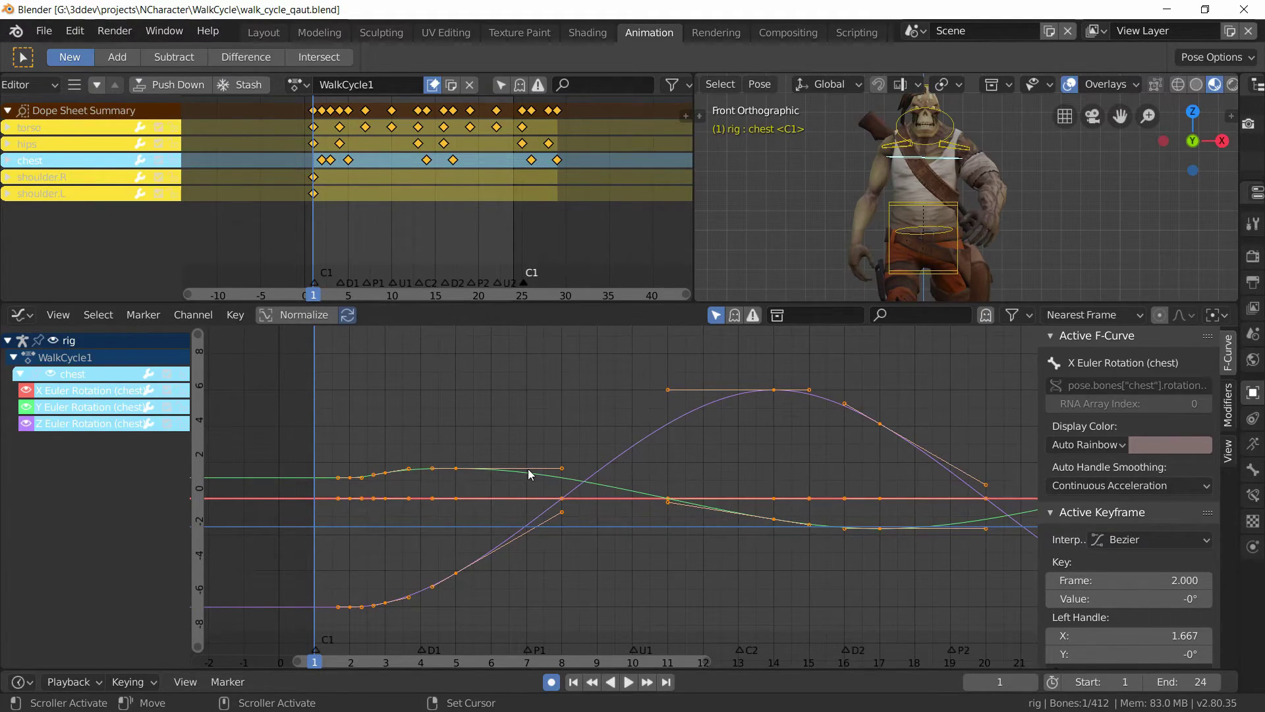
{"action": "scroll", "coordinate": [530, 474], "scroll_direction": "down", "scroll_amount": 1}
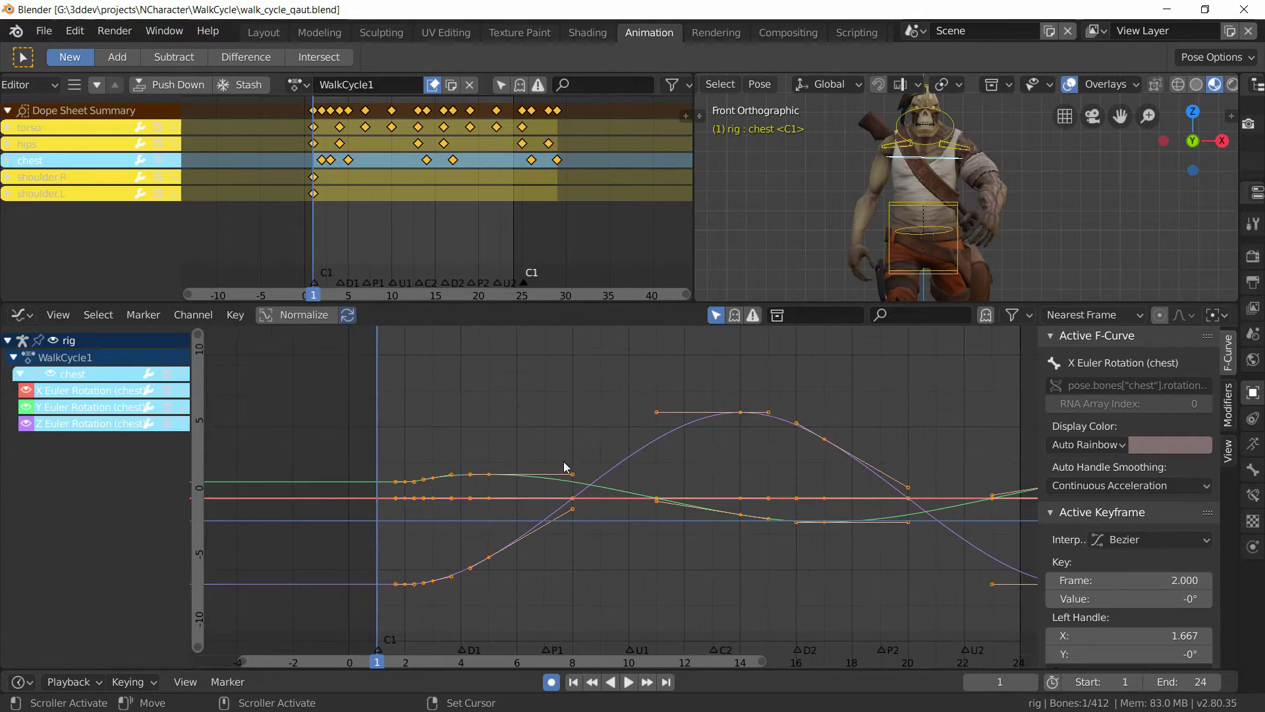
{"action": "scroll", "coordinate": [567, 467], "scroll_direction": "down", "scroll_amount": 1}
{"action": "scroll", "coordinate": [700, 509], "scroll_direction": "down", "scroll_amount": 1}
{"action": "middle_click_drag", "start_coordinate": [715, 502], "coordinate": [687, 507]}
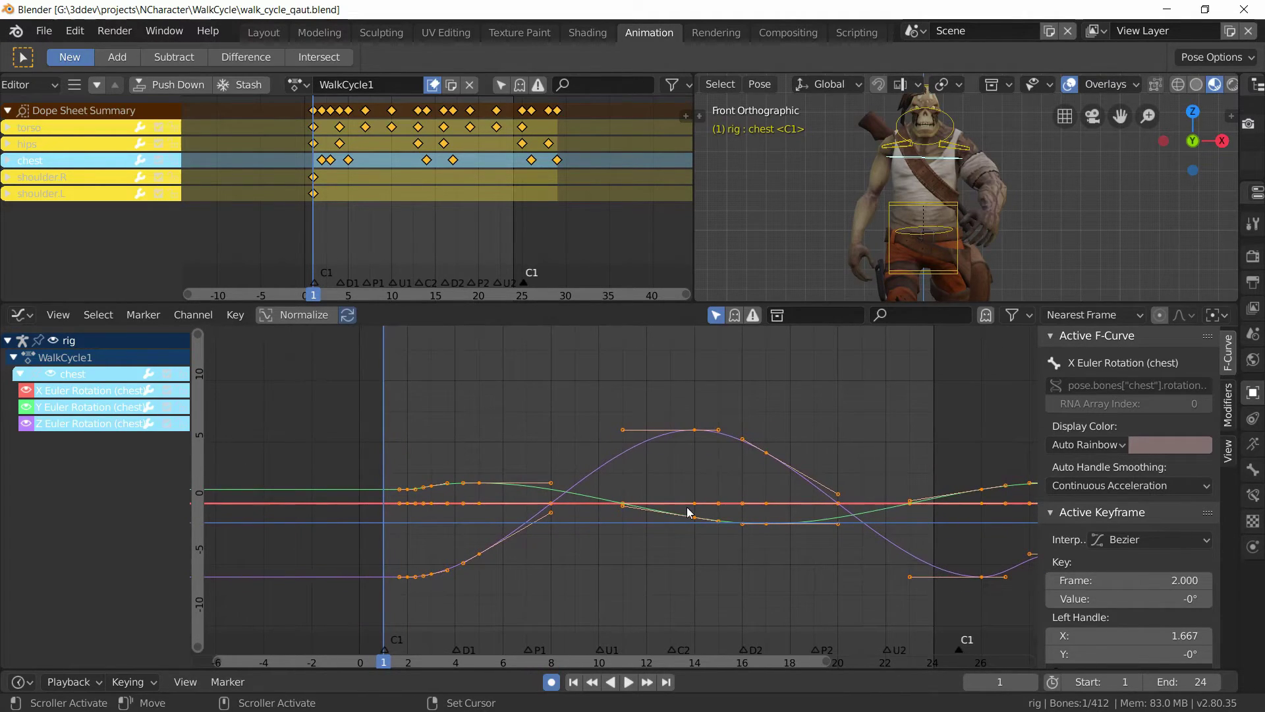
Step: Check the active curve's modifiers, then play the walk cycle and stop at frame 1
{"action": "left_click", "coordinate": [1229, 408]}
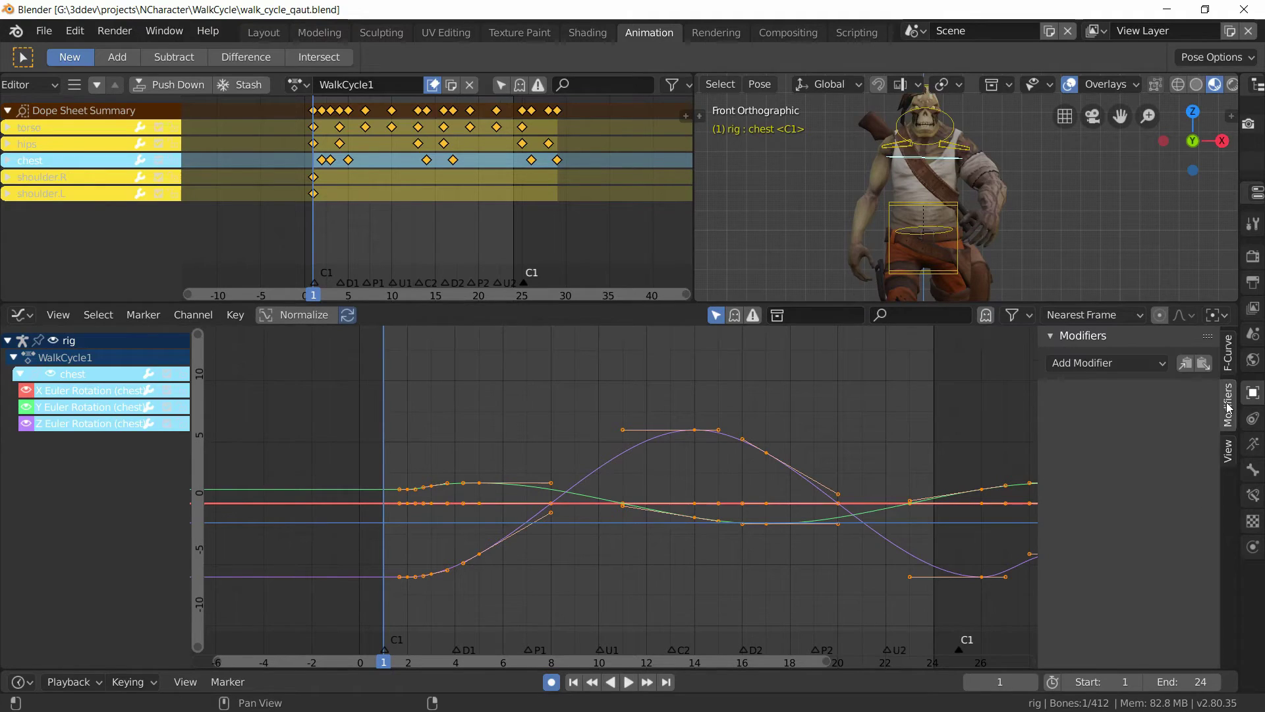
{"action": "left_click", "coordinate": [1228, 354]}
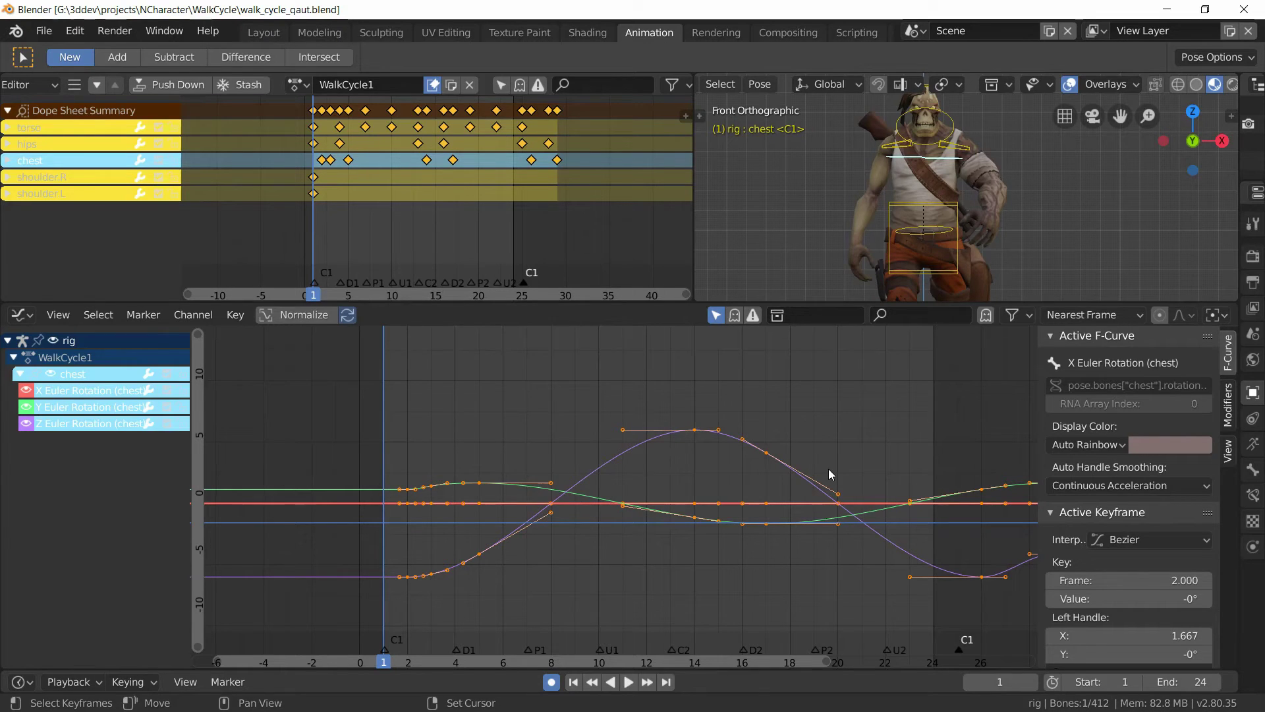
{"action": "key", "text": "space"}
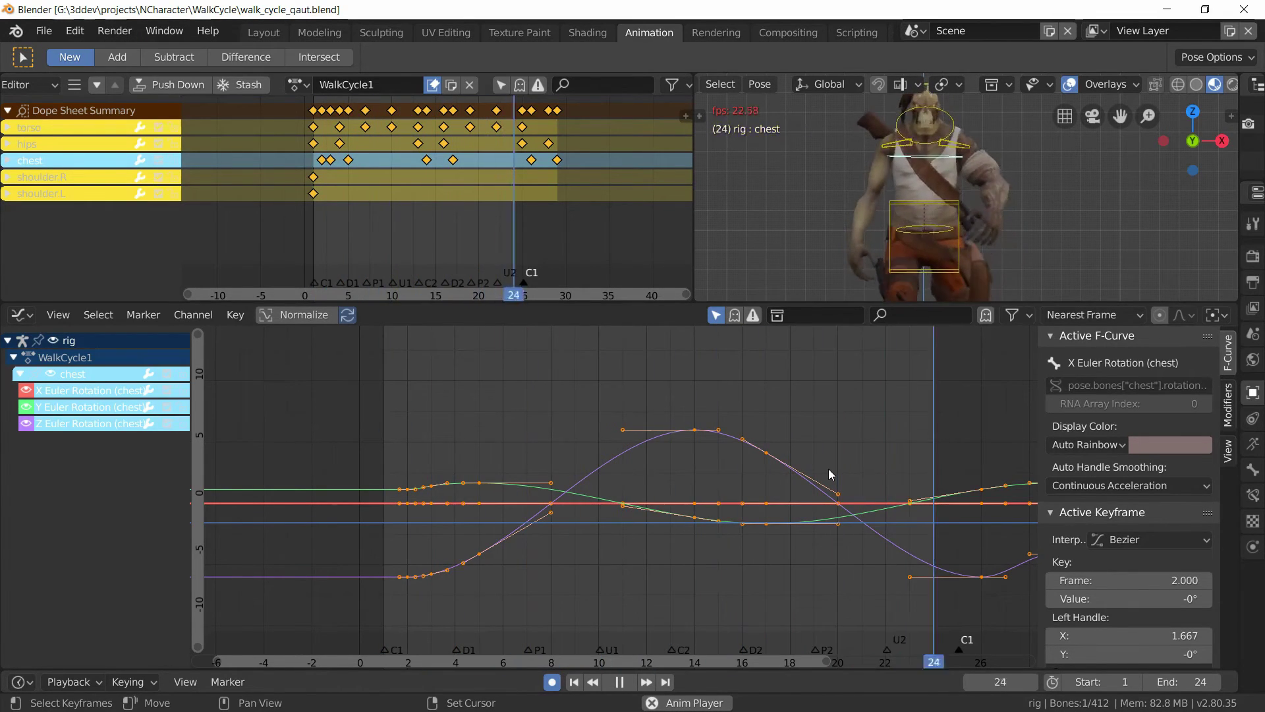
{"action": "key", "text": "space"}
{"action": "right_click_drag", "start_coordinate": [387, 560], "coordinate": [386, 602]}
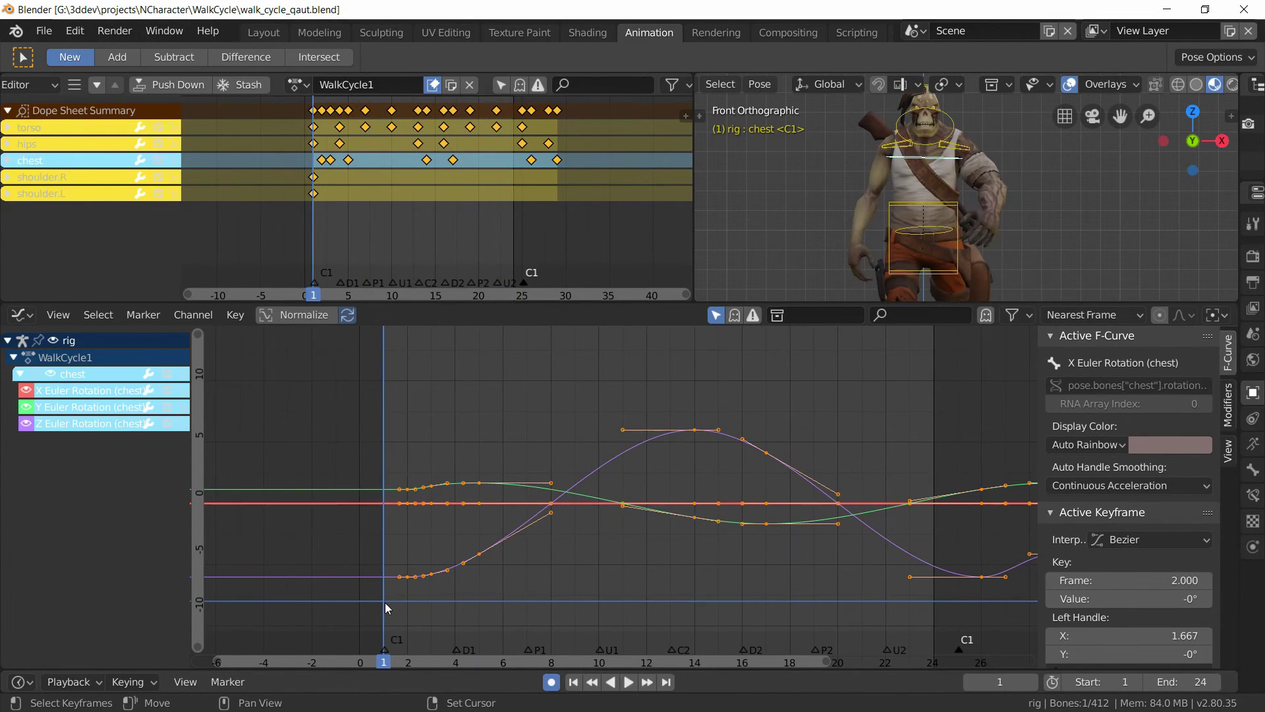
Step: Return to Layout with the rig in Pose Mode, chest reading -0°, 1.15°, -6.01°
{"action": "left_click", "coordinate": [259, 29]}
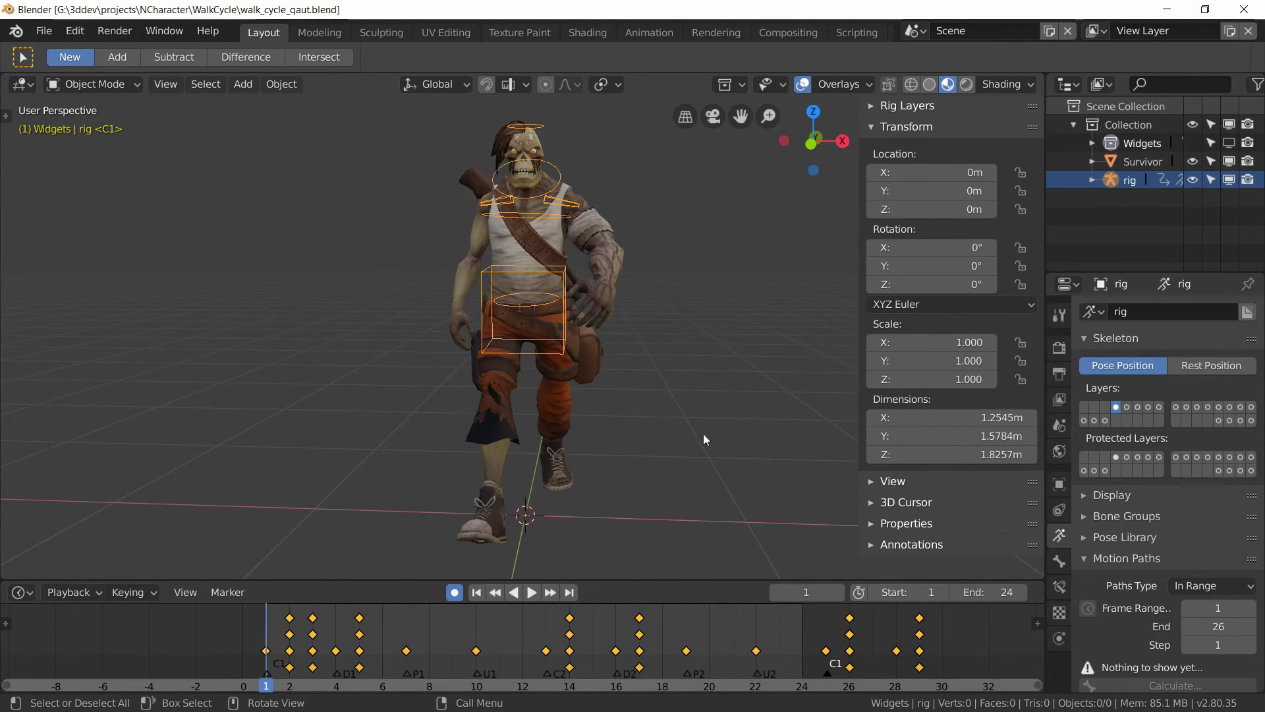
{"action": "left_click", "coordinate": [99, 82]}
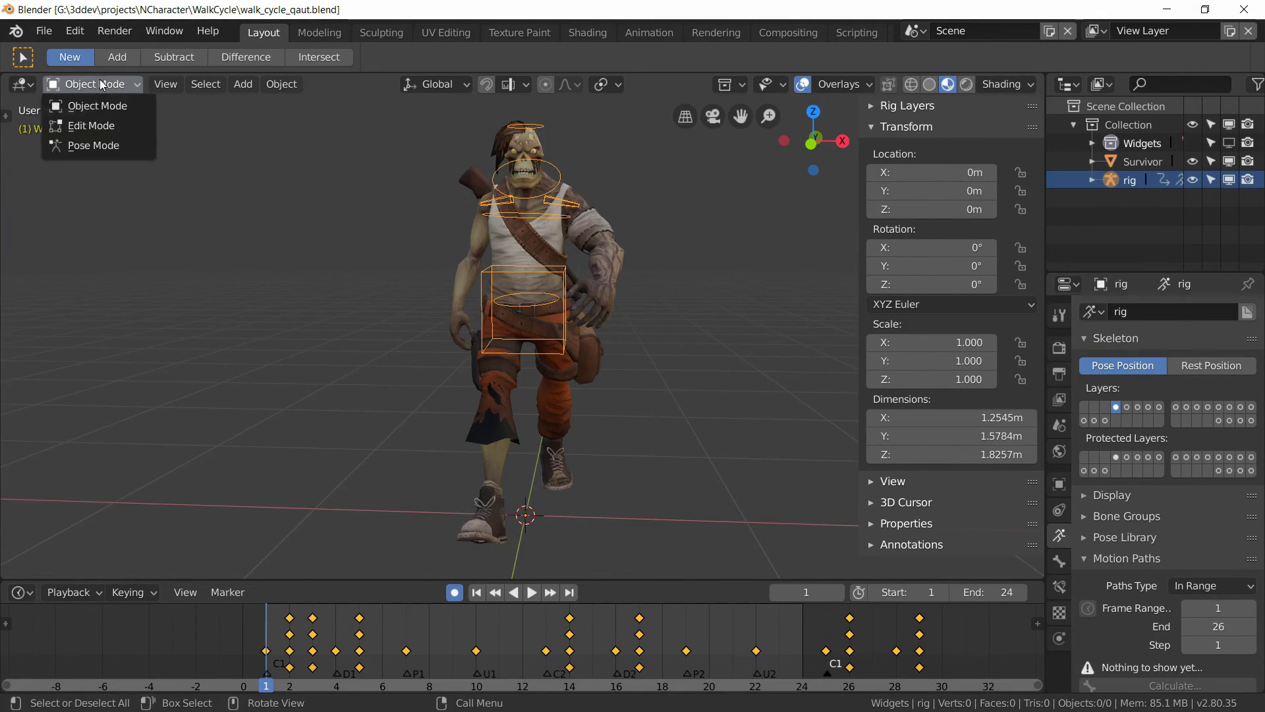
{"action": "left_click", "coordinate": [98, 145]}
{"action": "scroll", "coordinate": [958, 414], "scroll_direction": "down", "scroll_amount": 2}
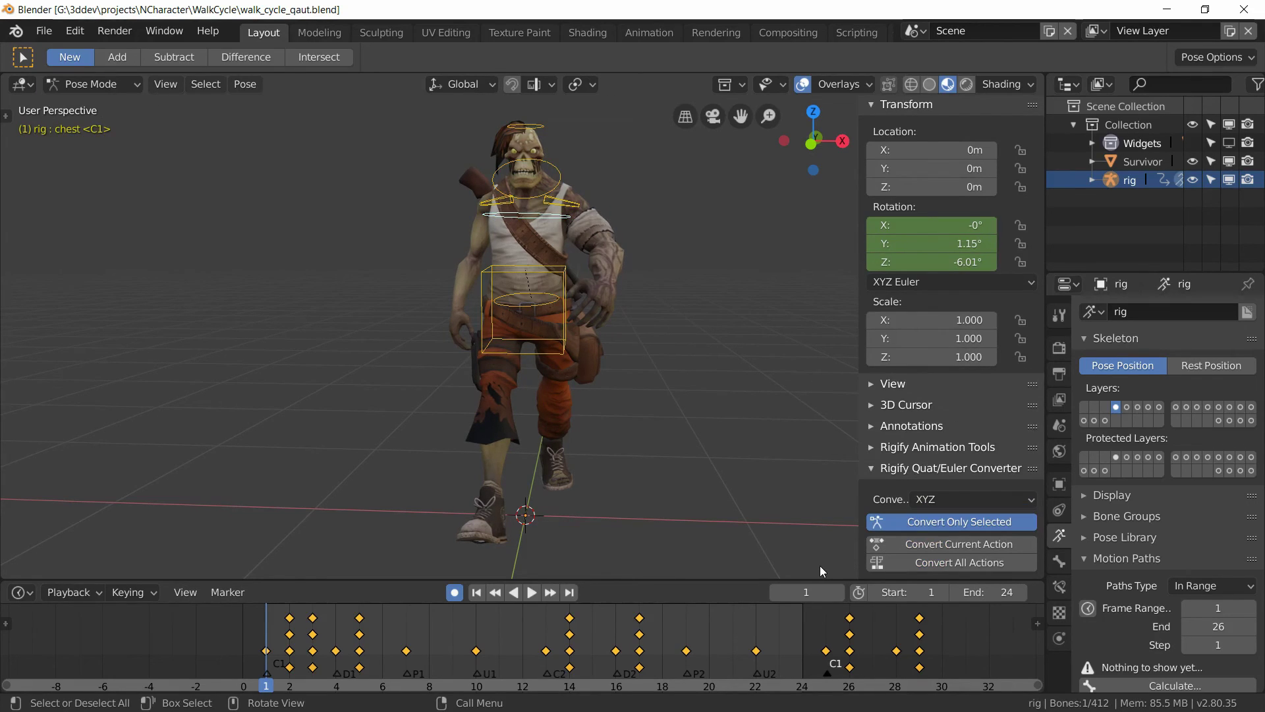